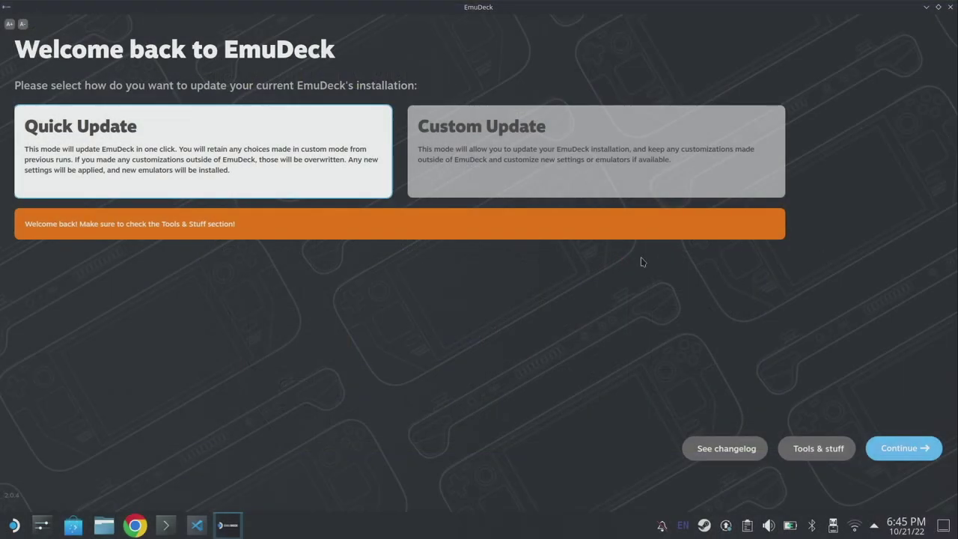
# Step: Review the PowerTools and Quick Settings pages in EmuDeck's Tools & Stuff section, and close EmuDeck
pyautogui.click(839, 449)
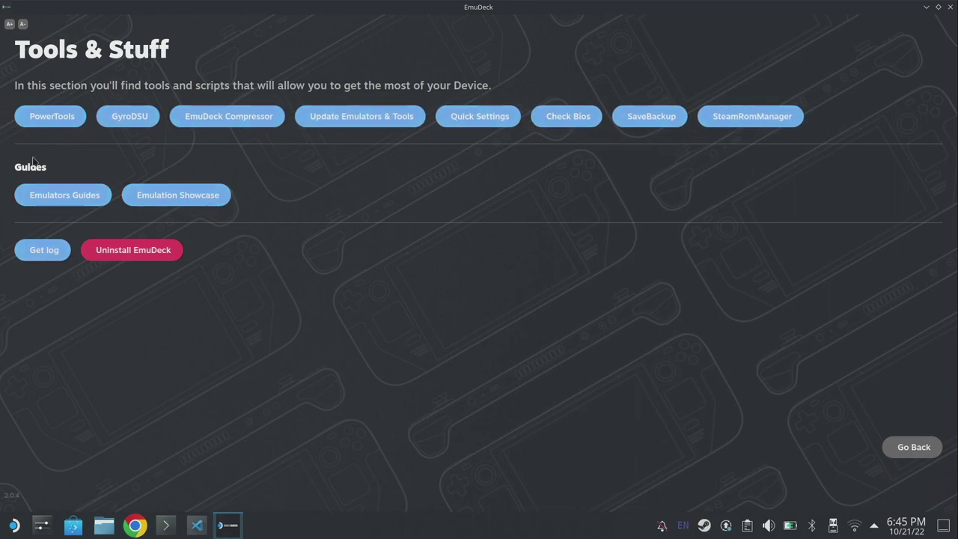
pyautogui.click(75, 122)
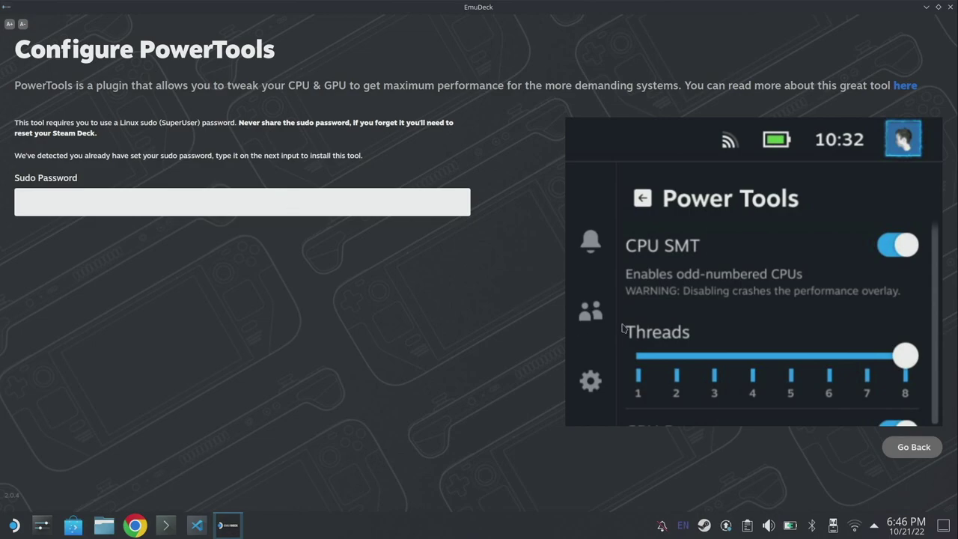
pyautogui.click(913, 447)
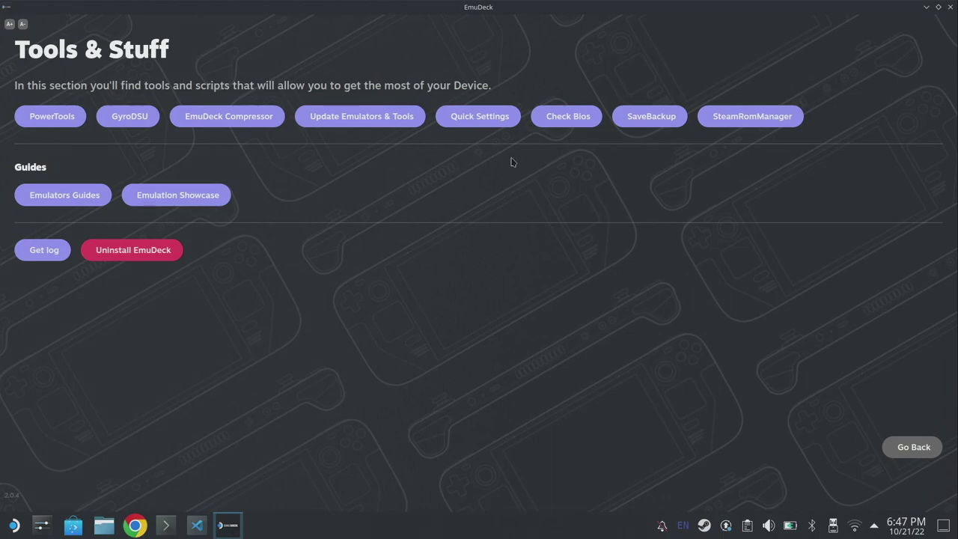
pyautogui.click(475, 119)
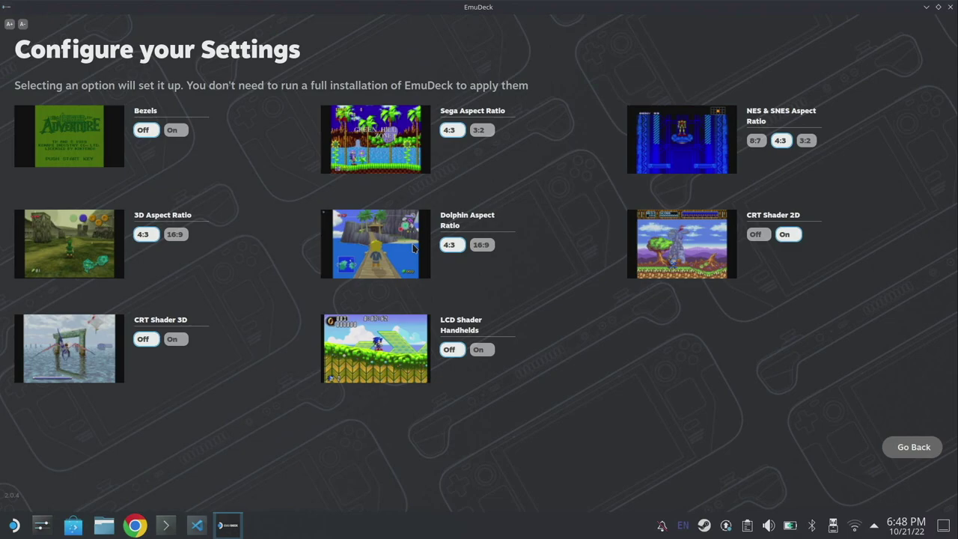
pyautogui.hotkey('alt', 'F4')
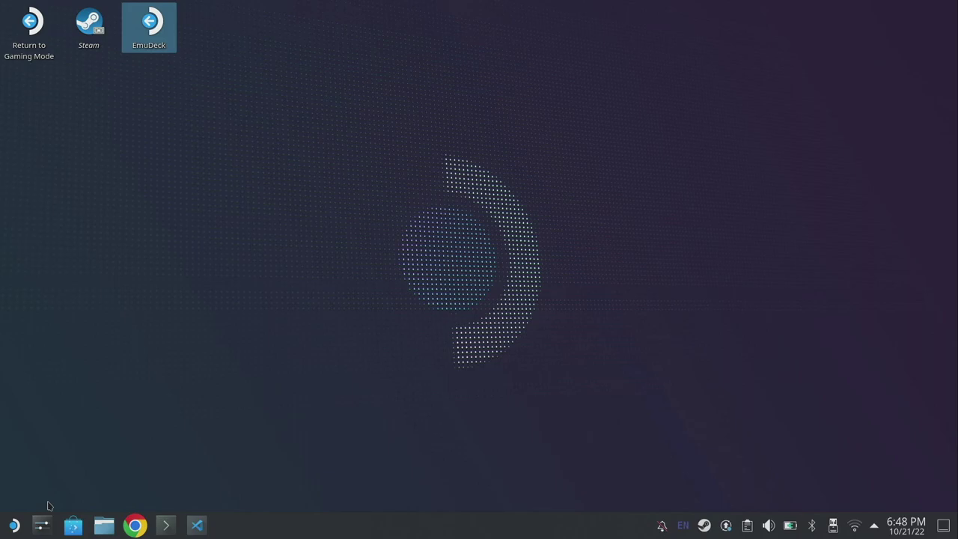
# Step: Launch the second Dolphin Emulator entry from the full list of installed applications
pyautogui.click(13, 526)
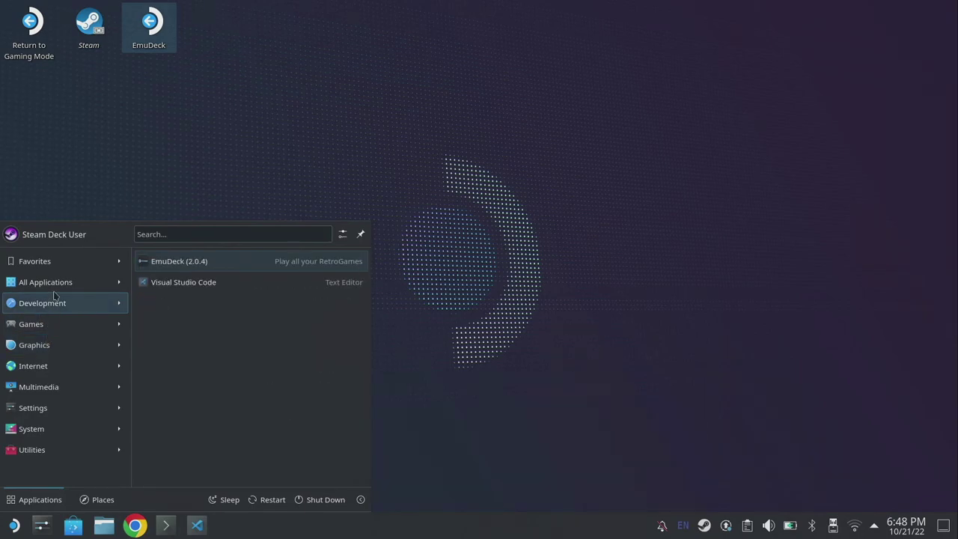
pyautogui.scroll(-4, 205, 327)
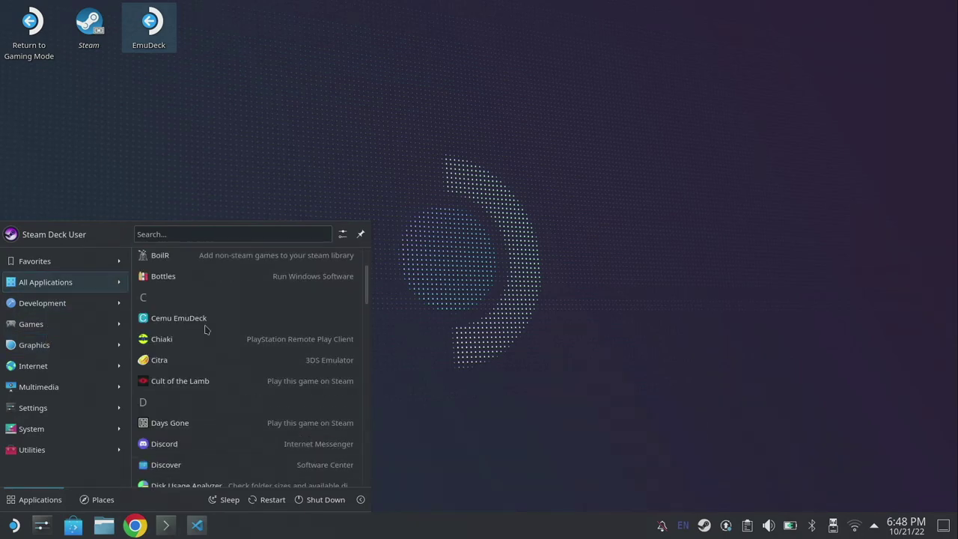
pyautogui.scroll(-1, 206, 329)
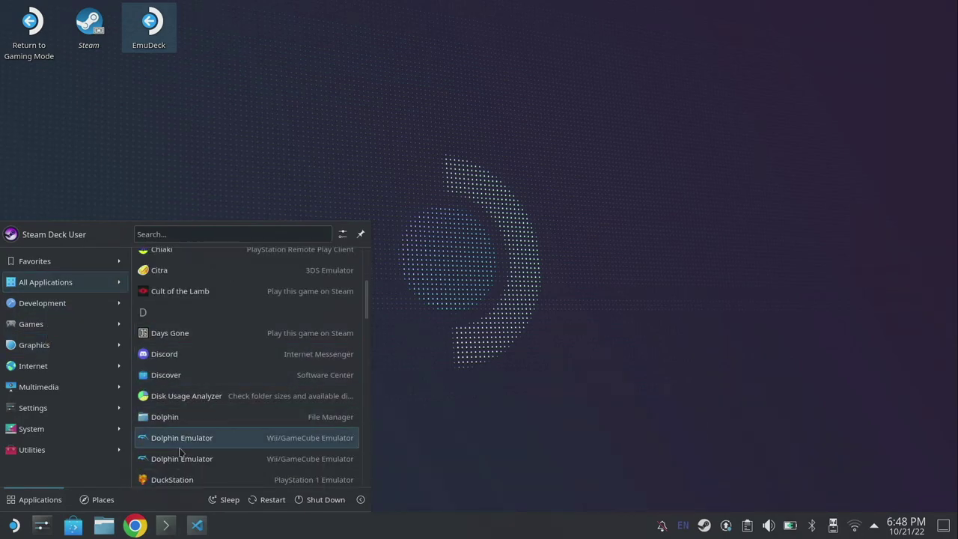
pyautogui.click(181, 456)
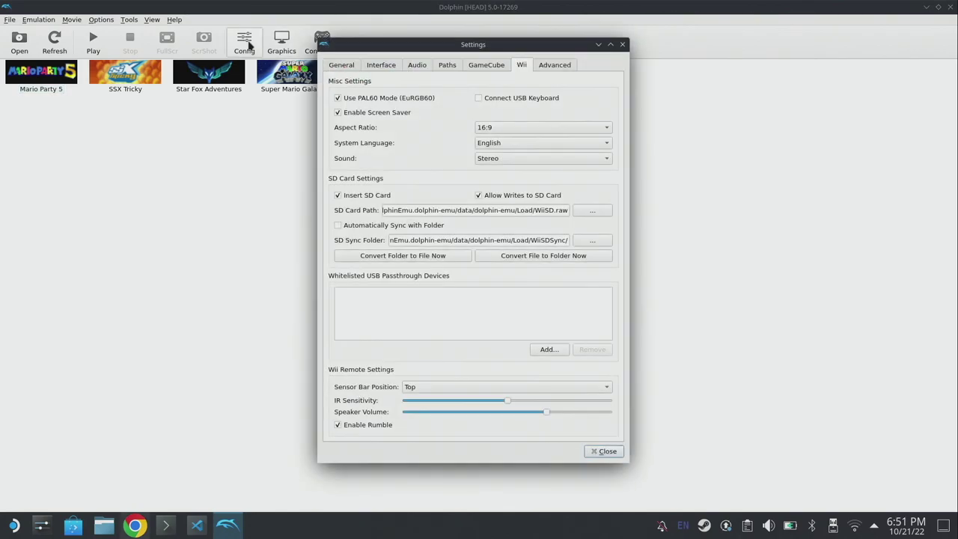
# Step: Review Dolphin's General, GameCube and Wii settings, selecting GCI Folder as the GameCube Slot A device
pyautogui.click(342, 66)
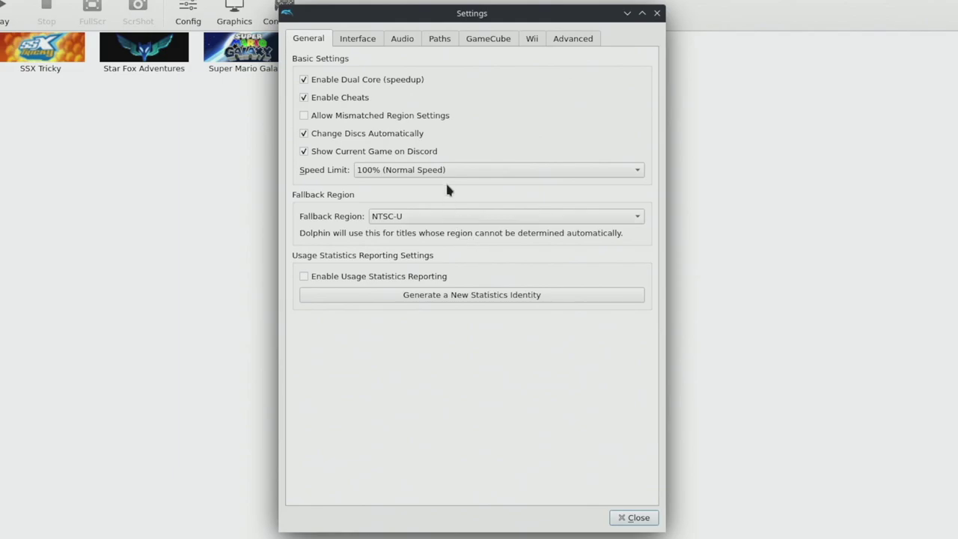
pyautogui.click(478, 41)
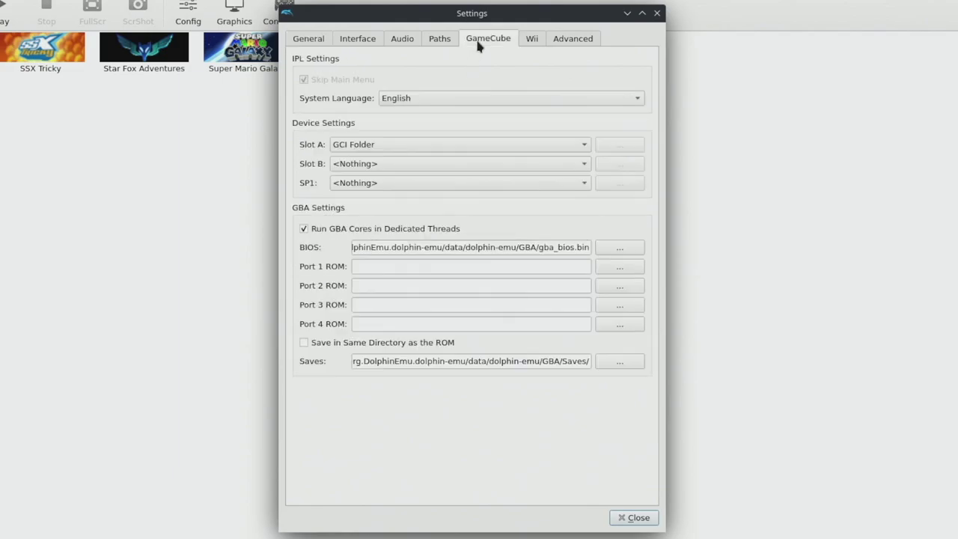
pyautogui.click(364, 143)
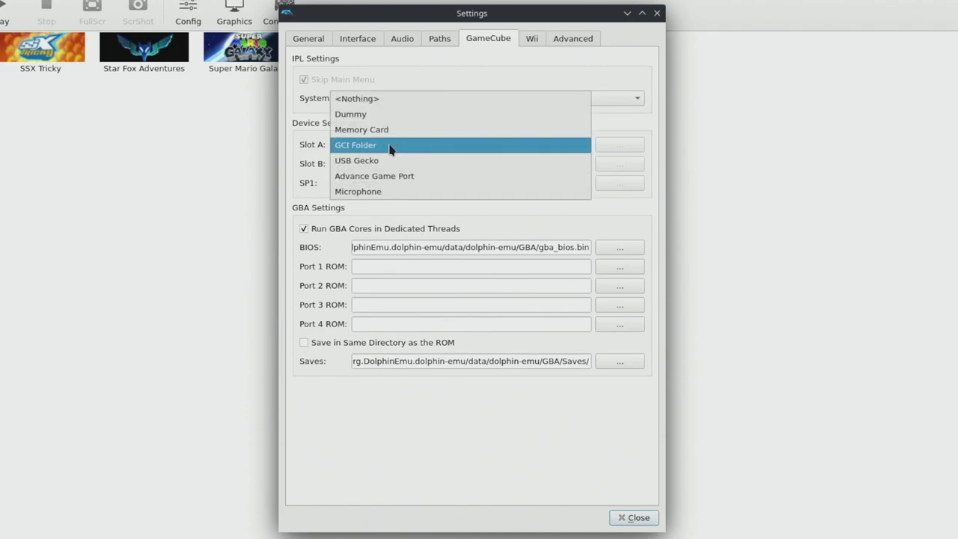
pyautogui.click(390, 149)
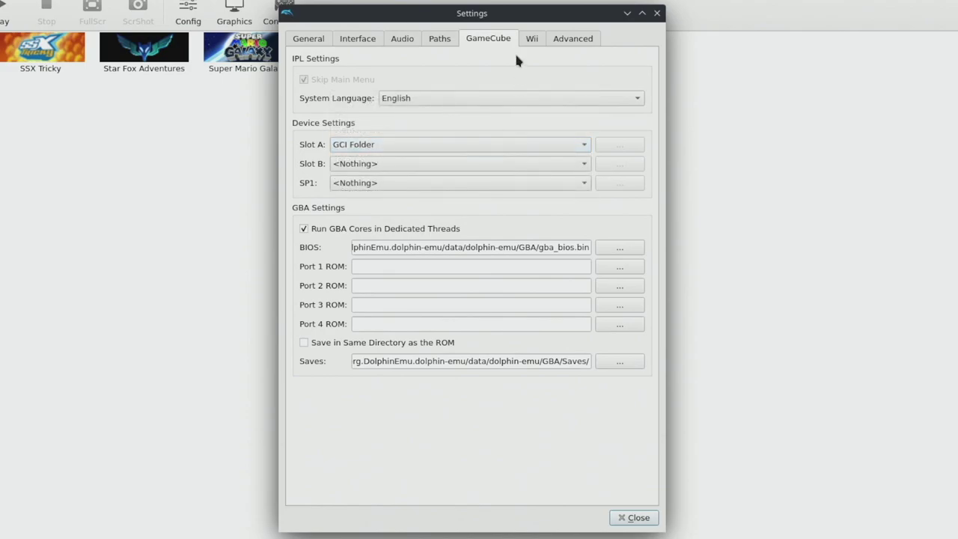
pyautogui.click(530, 40)
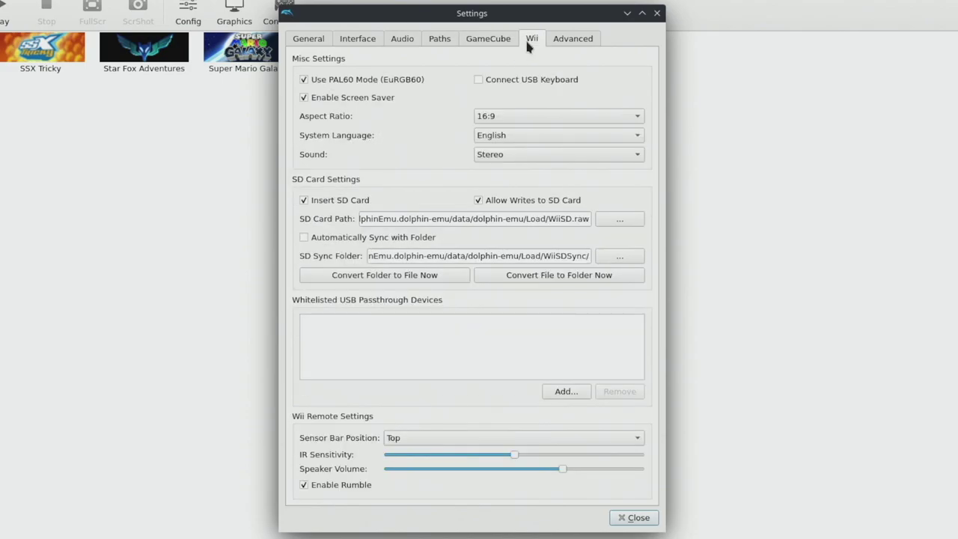
pyautogui.click(304, 41)
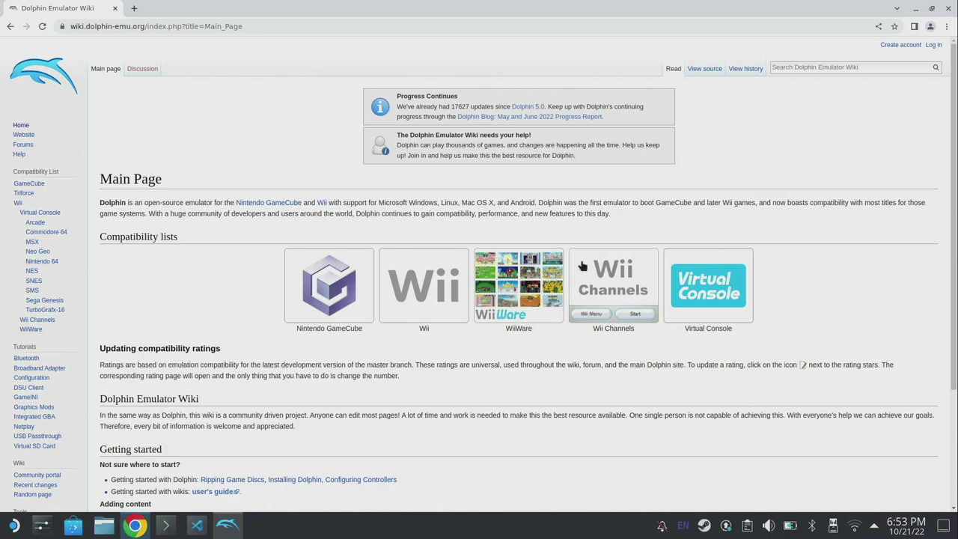
# Step: Search the Dolphin Emulator Wiki for "starfox" and open the suggested Starfox Adventures page
pyautogui.click(858, 66)
pyautogui.write('starfox')
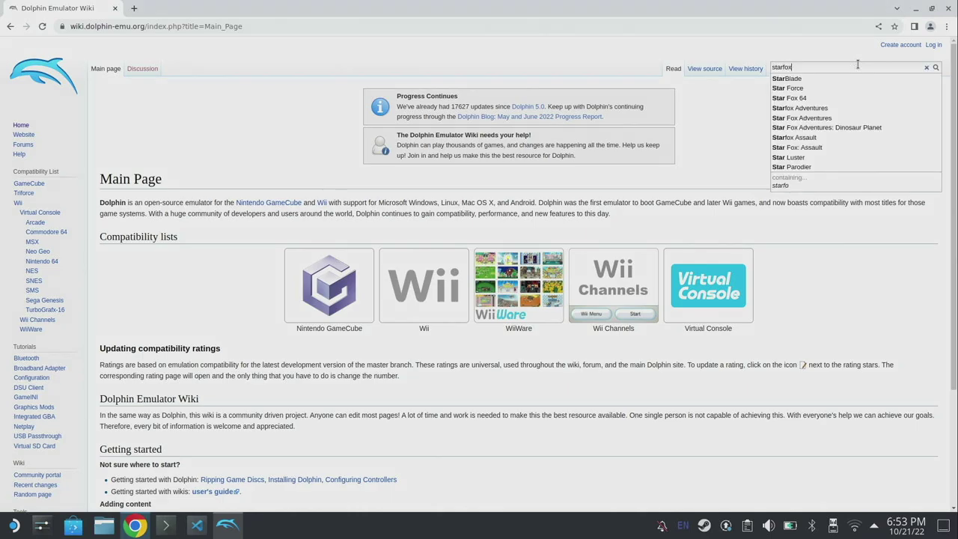
pyautogui.click(799, 108)
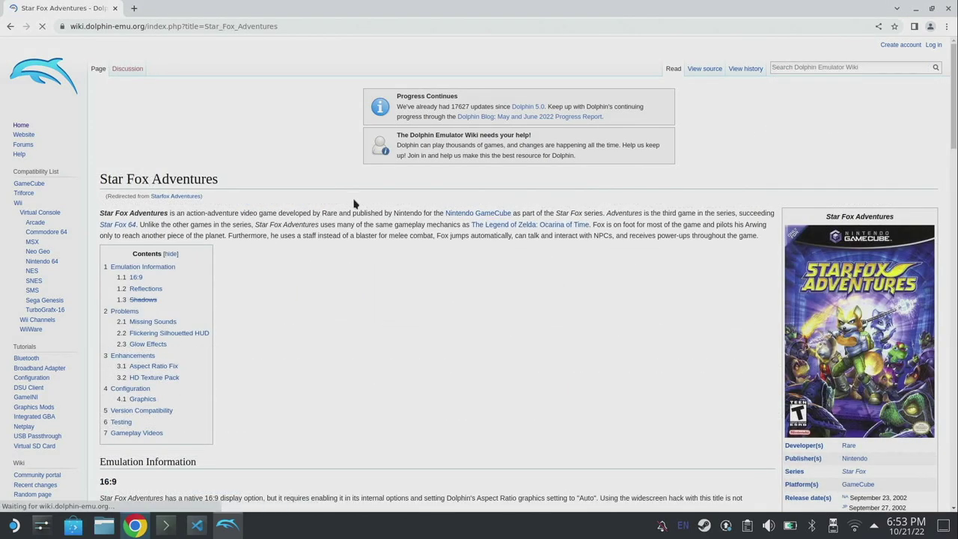
# Step: Examine the emulation information, problems, enhancements and configuration sections of the Star Fox Adventures wiki page
pyautogui.scroll(-2, 386, 251)
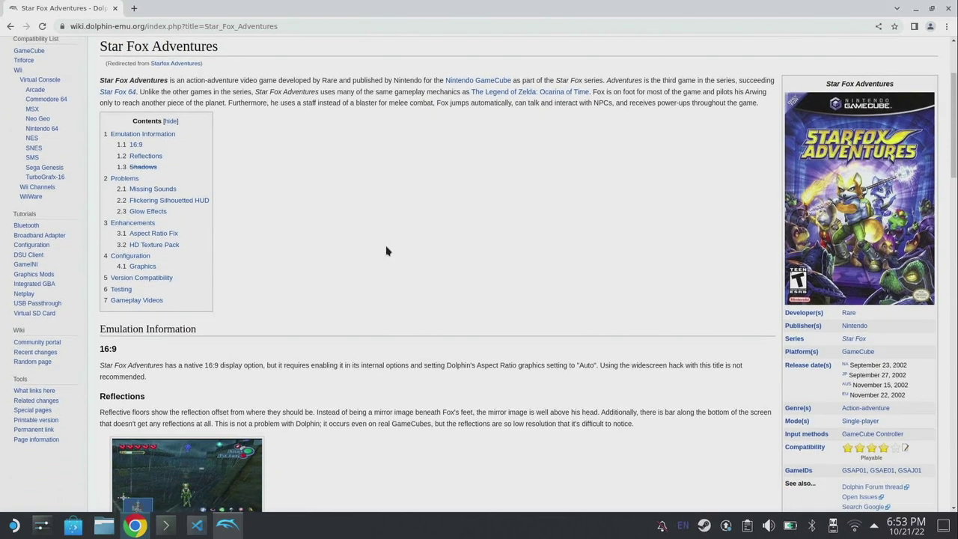
pyautogui.scroll(-1, 386, 251)
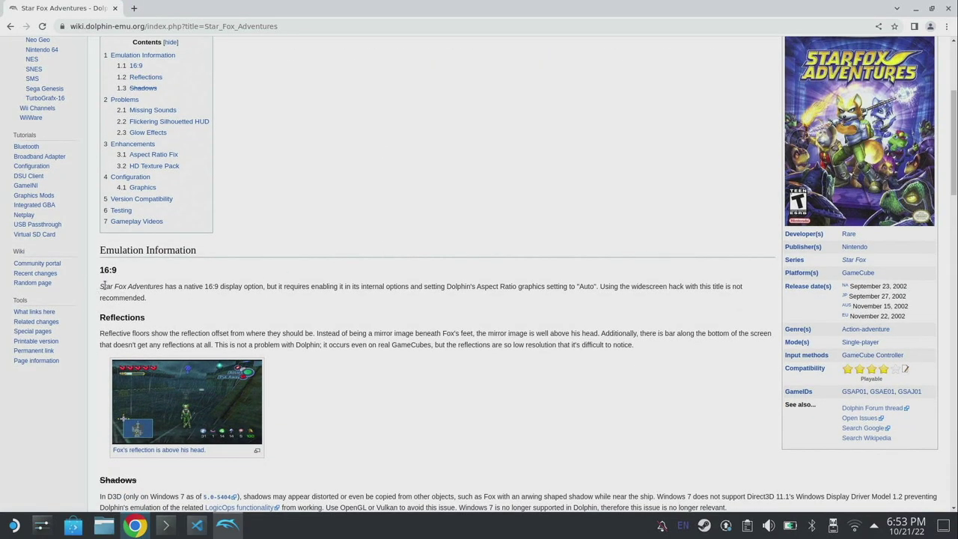
pyautogui.moveTo(102, 285); pyautogui.dragTo(231, 300)
pyautogui.click(255, 300)
pyautogui.scroll(-5, 368, 298)
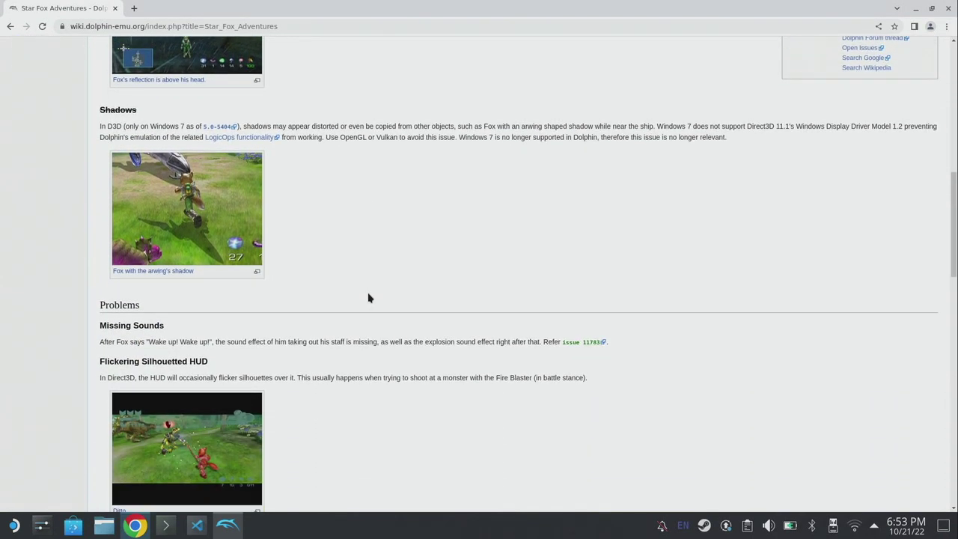
pyautogui.scroll(-3, 368, 298)
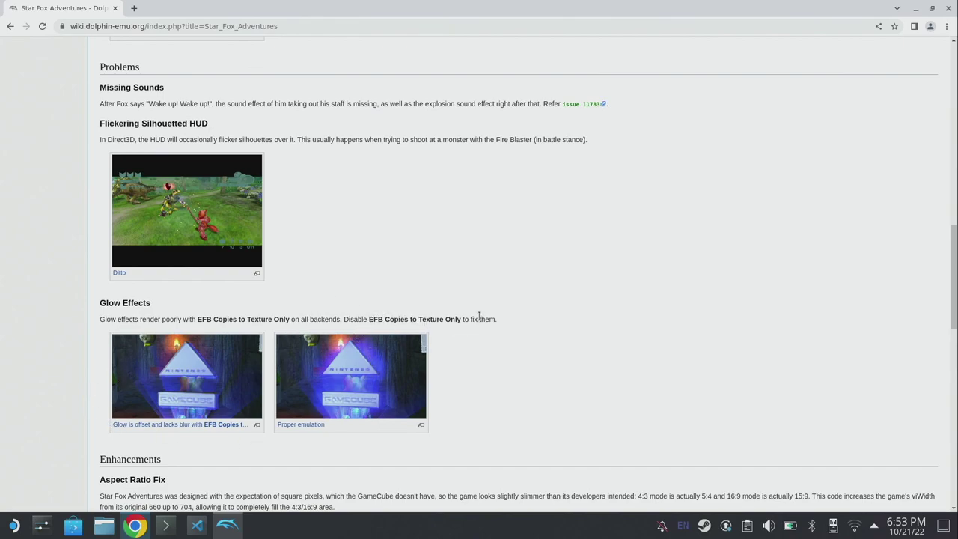
pyautogui.scroll(-2, 515, 357)
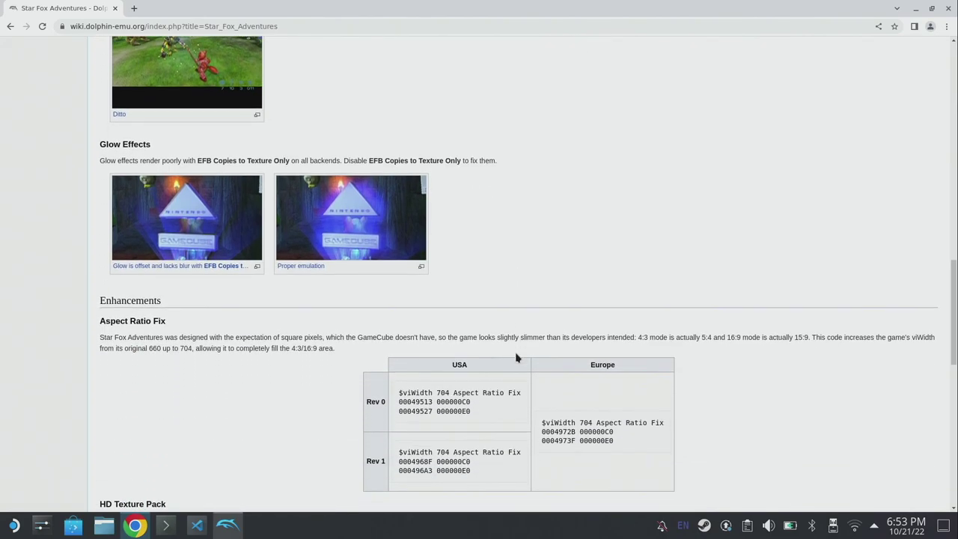
pyautogui.scroll(-1, 516, 357)
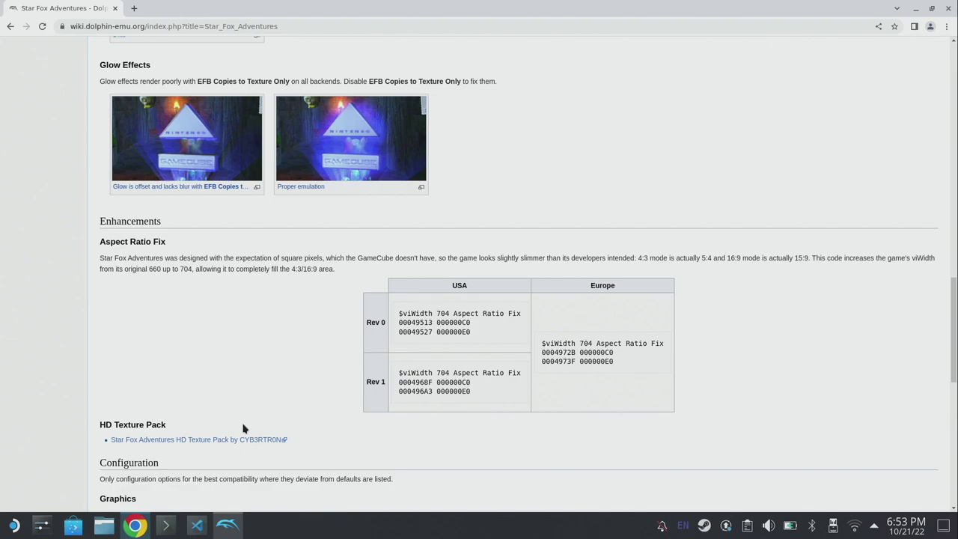
pyautogui.scroll(-2, 279, 396)
pyautogui.scroll(2, 279, 396)
pyautogui.scroll(7, 280, 396)
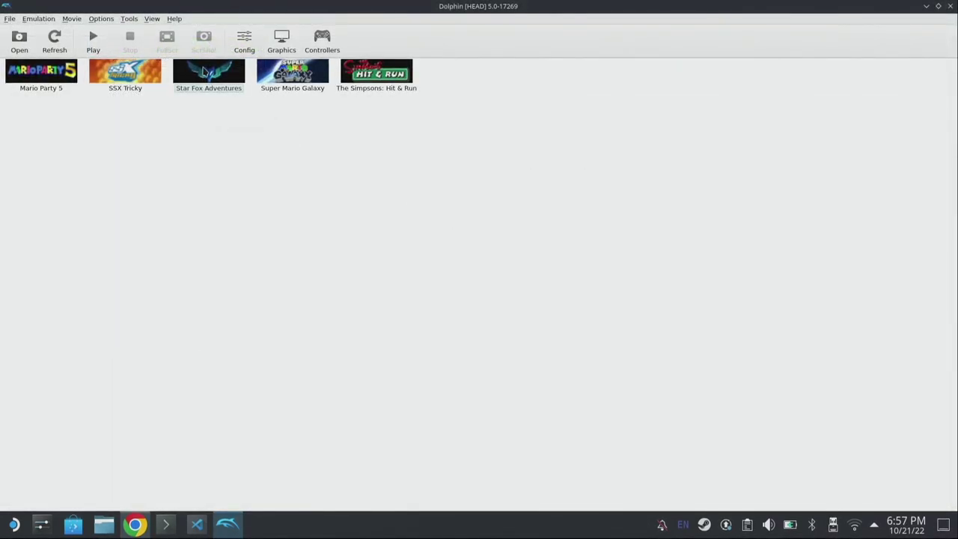
# Step: In Dolphin, open the Star Fox Adventures properties and apply the user config video preset that turns Store EFB Copies to Texture Only off
pyautogui.rightClick(205, 69)
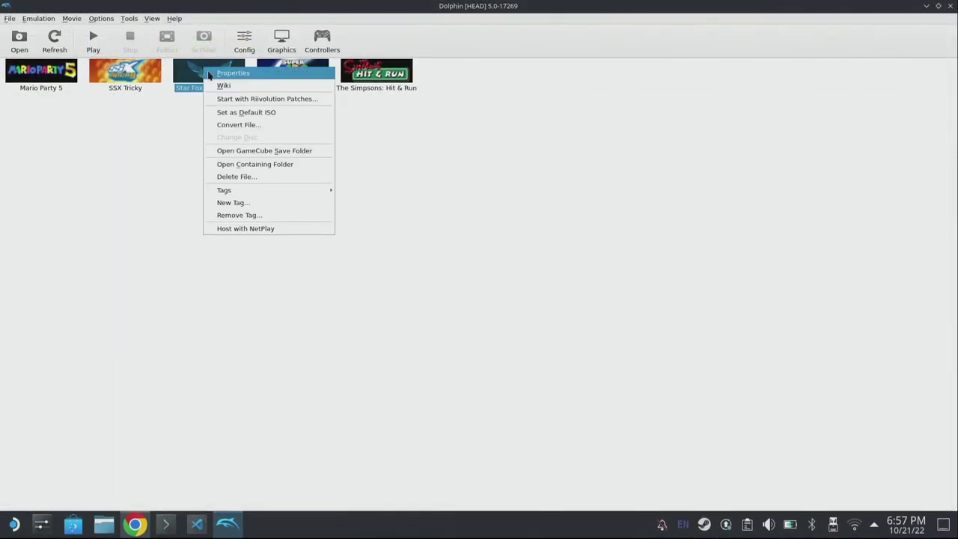
pyautogui.click(220, 77)
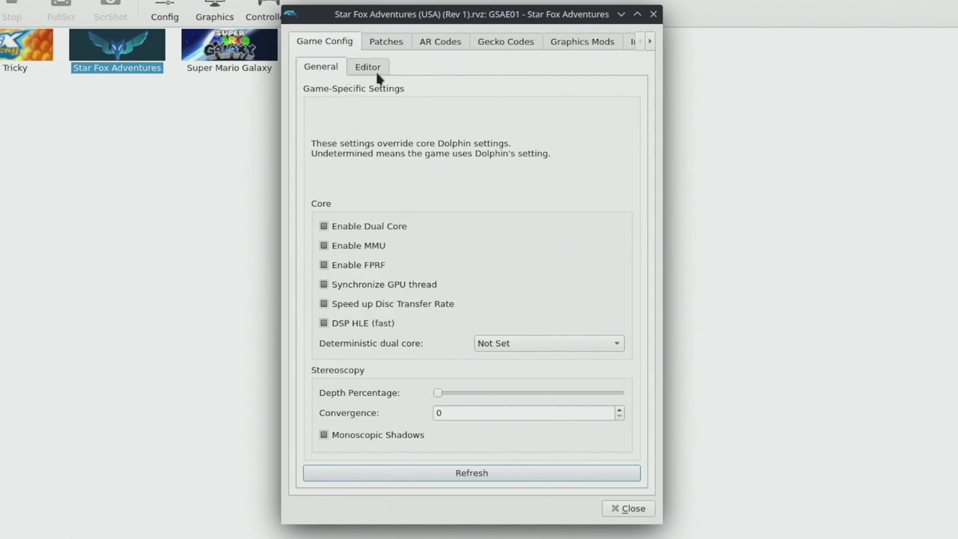
pyautogui.click(356, 67)
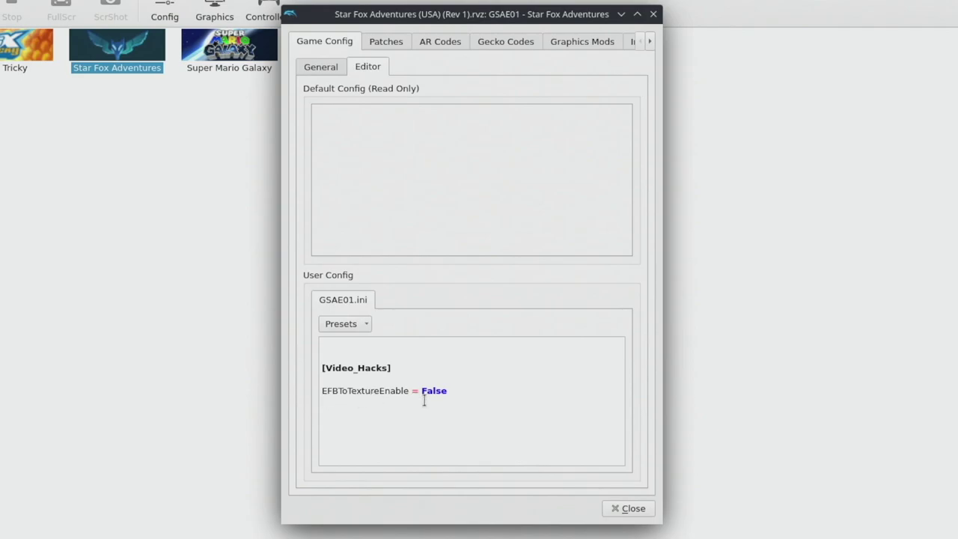
pyautogui.click(354, 321)
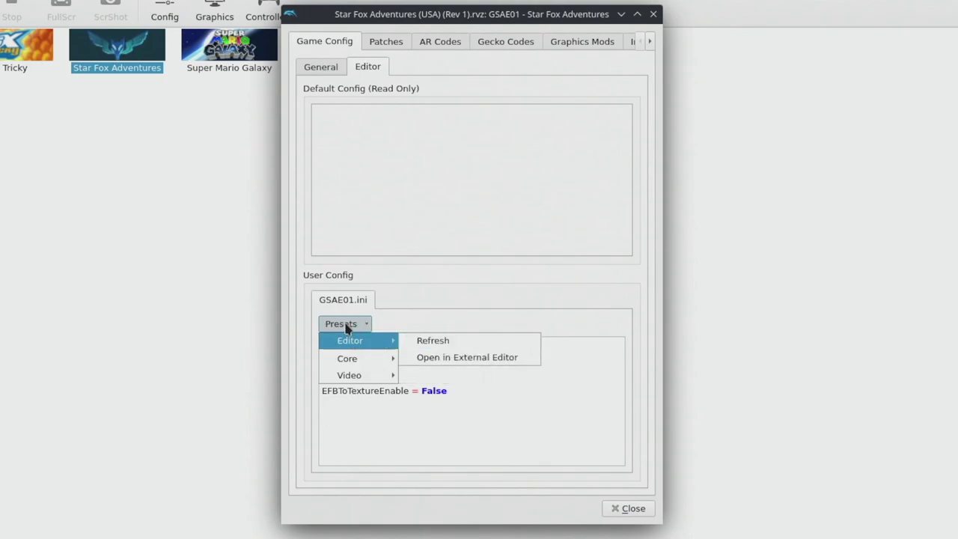
pyautogui.moveTo(364, 376)
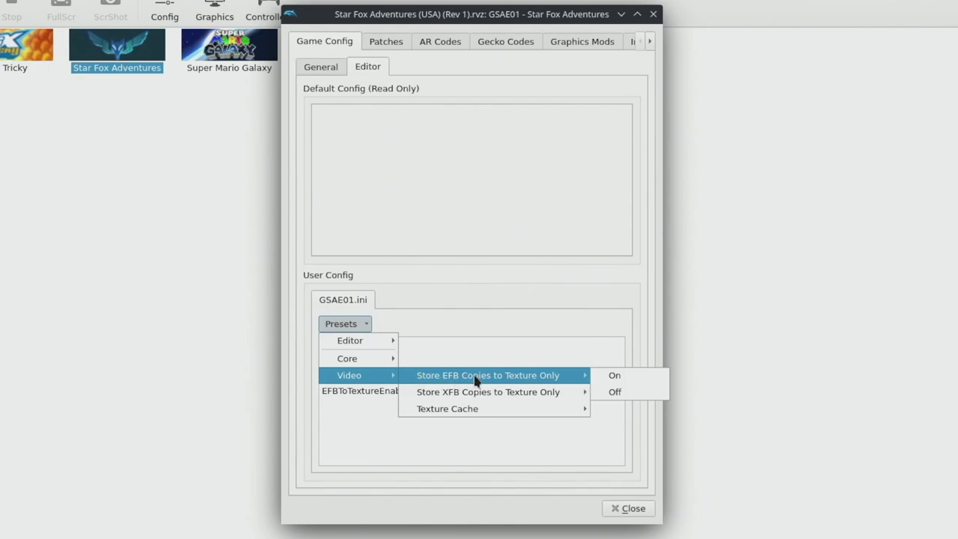
pyautogui.click(616, 394)
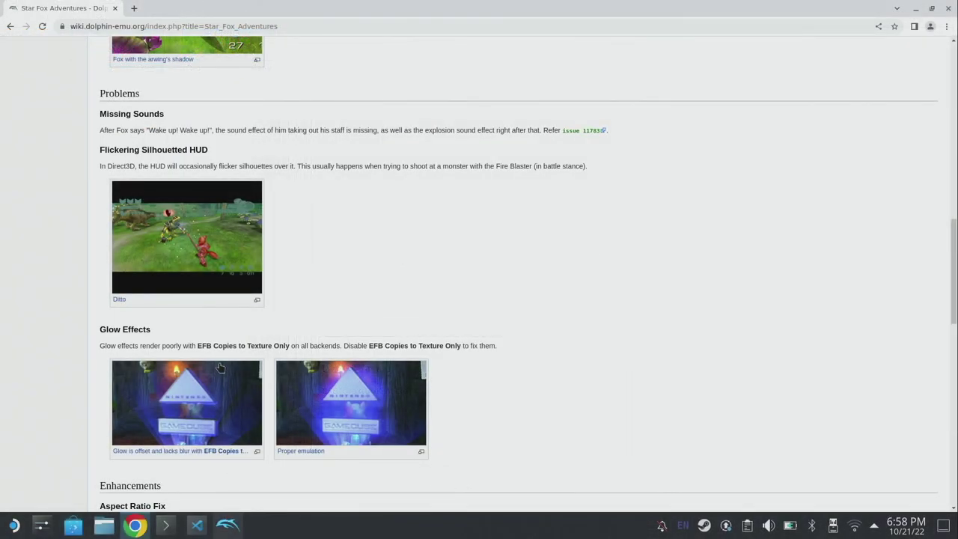
# Step: Copy the USA Rev 1 "$viWidth 704 Aspect Ratio Fix" code from the wiki page and return to the game's properties in Dolphin
pyautogui.scroll(-4, 219, 366)
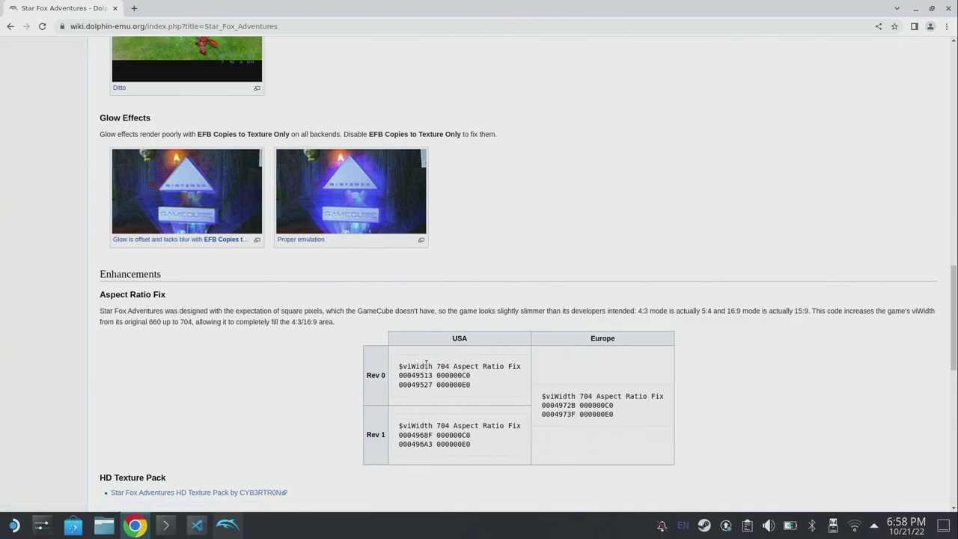
pyautogui.scroll(-1, 471, 326)
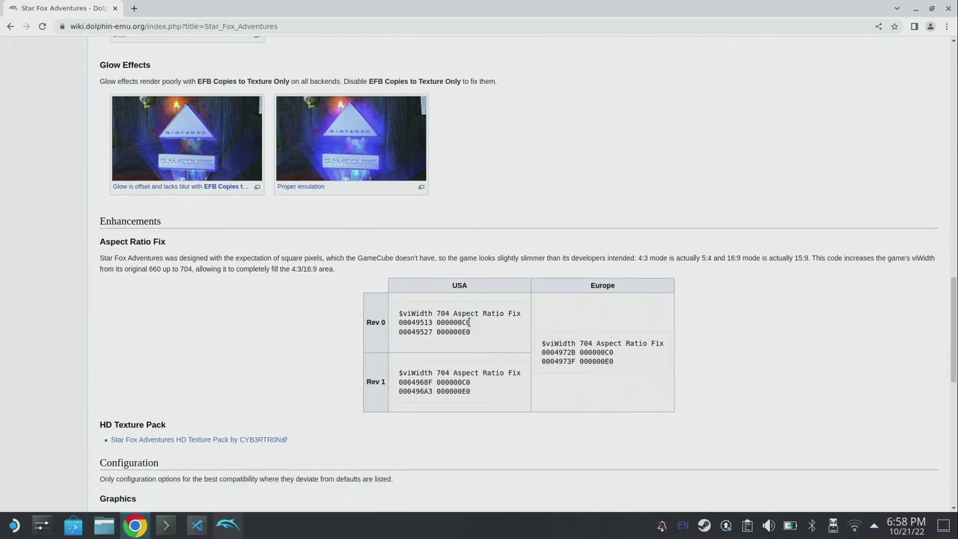
pyautogui.moveTo(494, 397); pyautogui.dragTo(390, 376)
pyautogui.rightClick(416, 368)
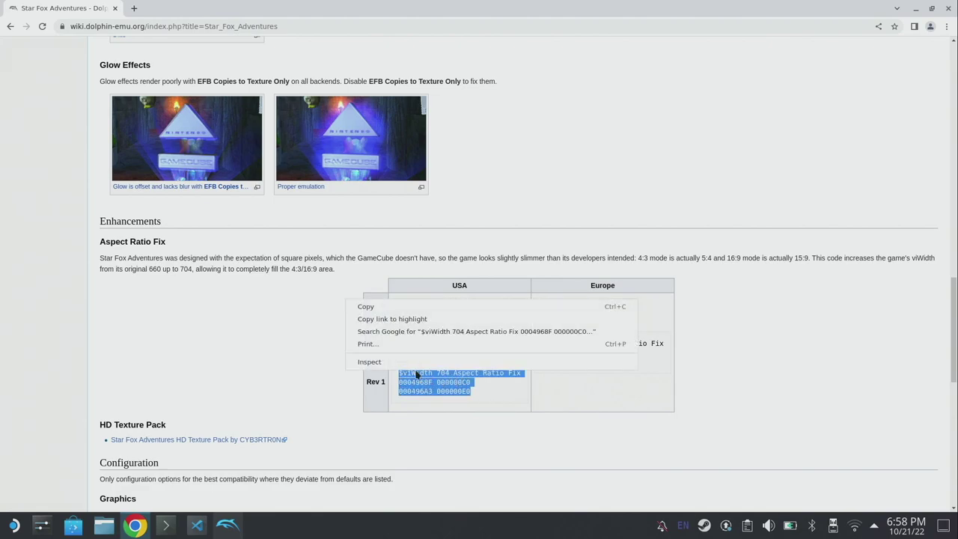
pyautogui.click(383, 307)
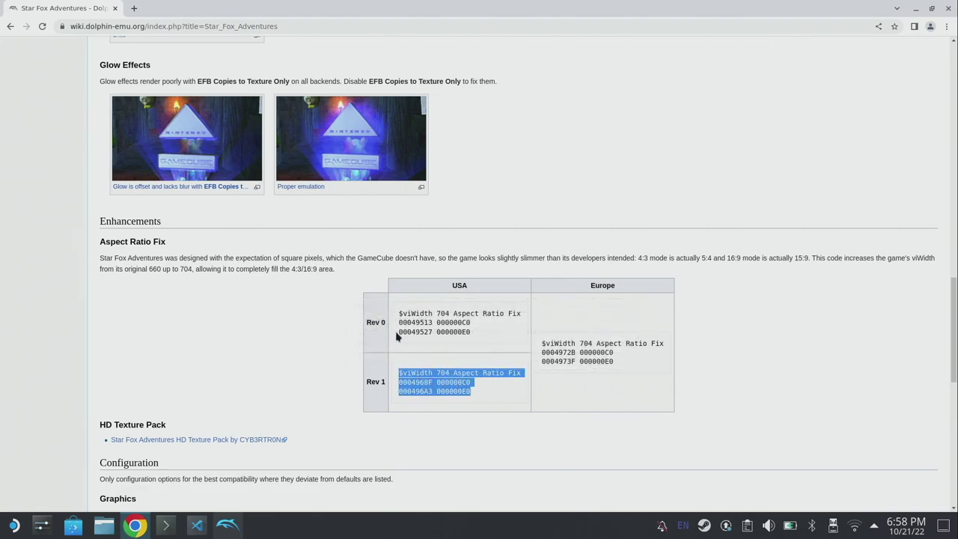
pyautogui.click(225, 528)
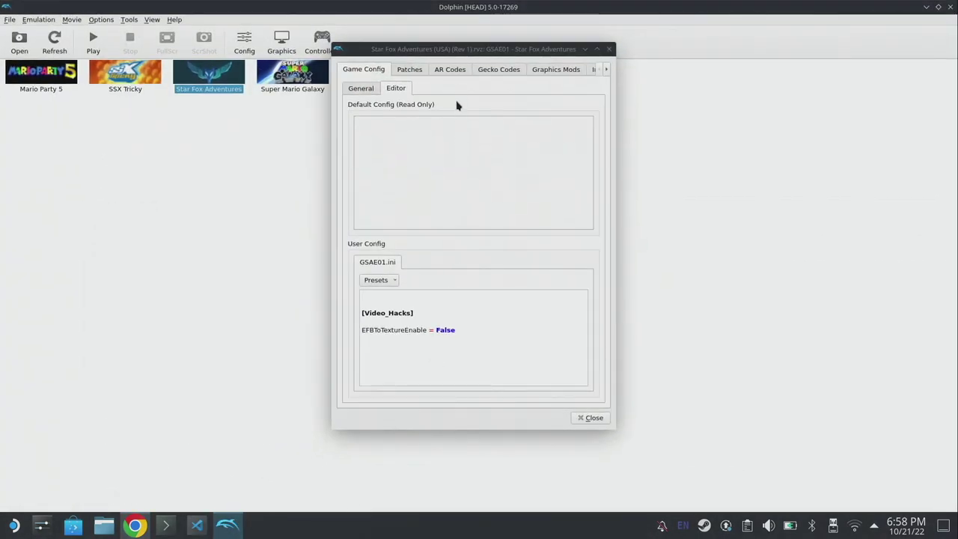
# Step: Add the copied viWidth 704 Aspect Ratio Fix as a new Gecko code and try to download further codes for Star Fox Adventures
pyautogui.click(492, 73)
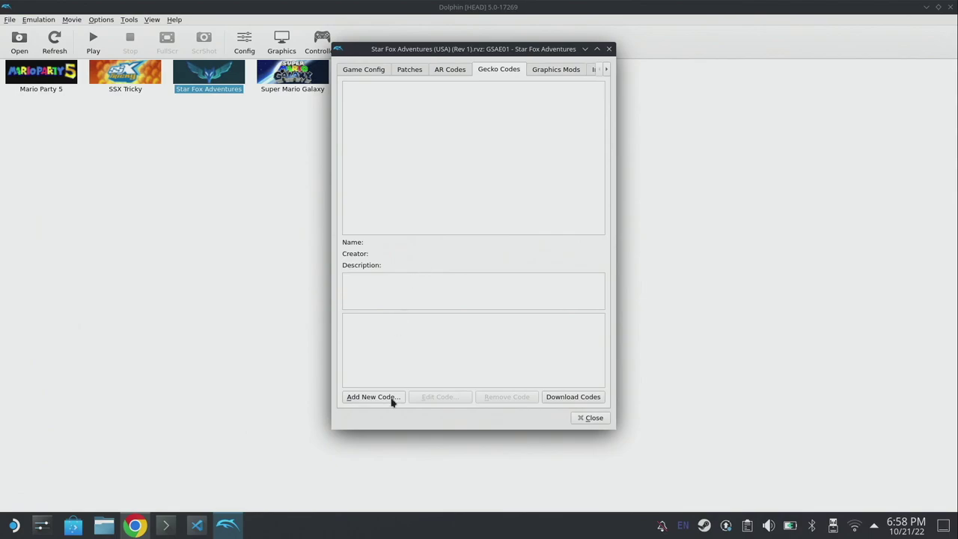
pyautogui.click(390, 400)
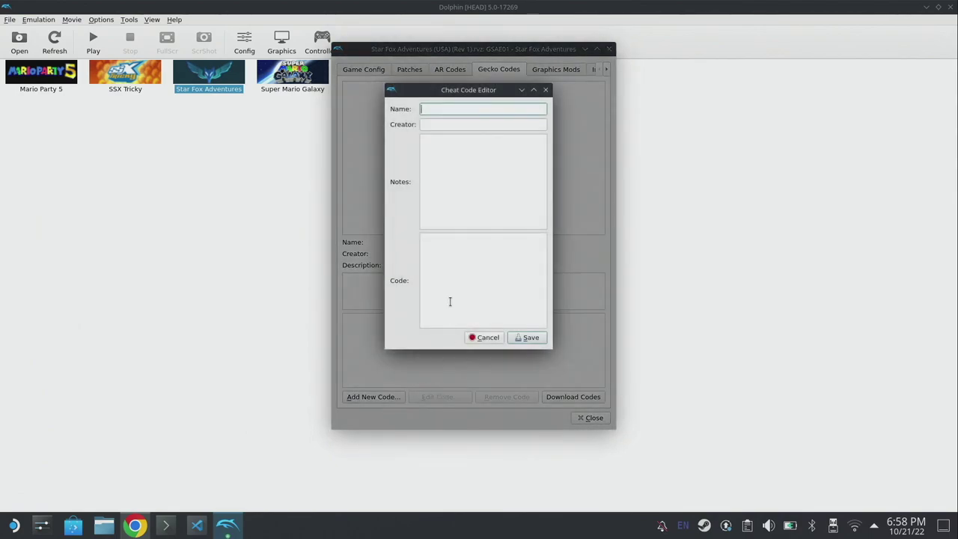
pyautogui.click(451, 269)
pyautogui.rightClick(453, 272)
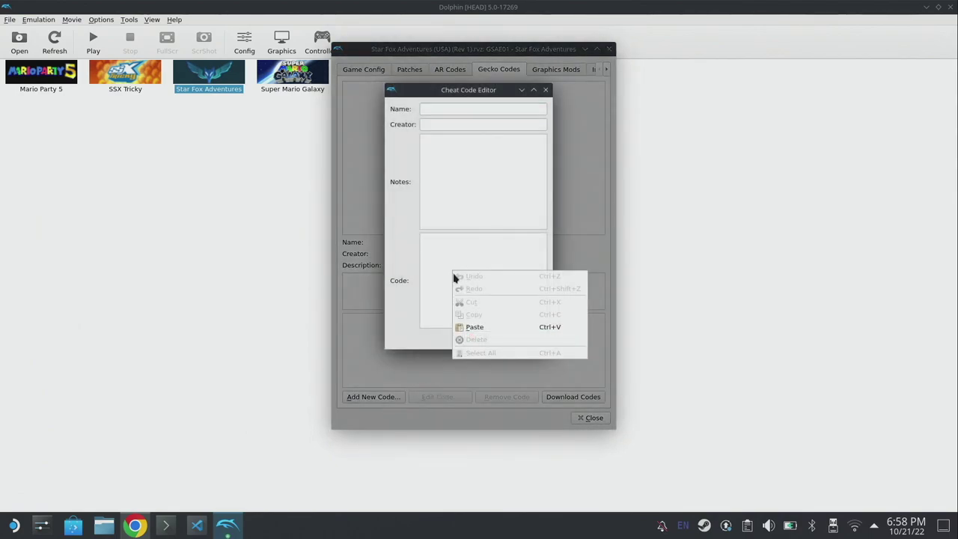
pyautogui.click(473, 327)
pyautogui.click(516, 335)
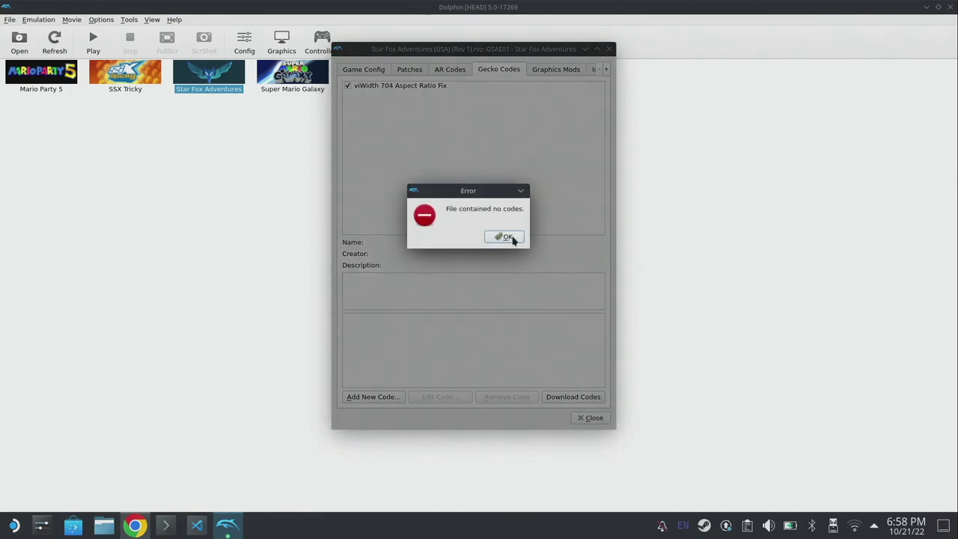
pyautogui.click(505, 237)
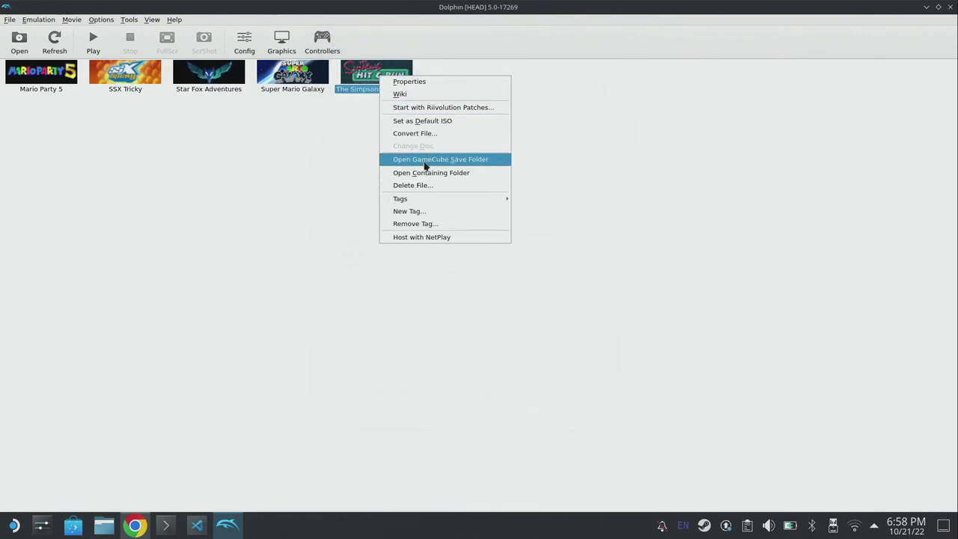
# Step: Open the properties of The Simpsons: Hit & Run and download its available Gecko codes
pyautogui.click(408, 83)
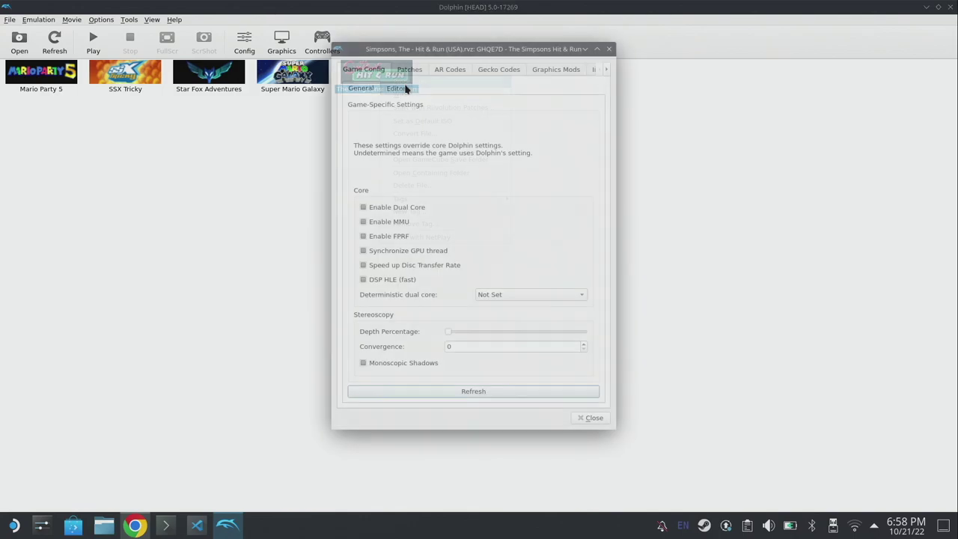
pyautogui.click(482, 69)
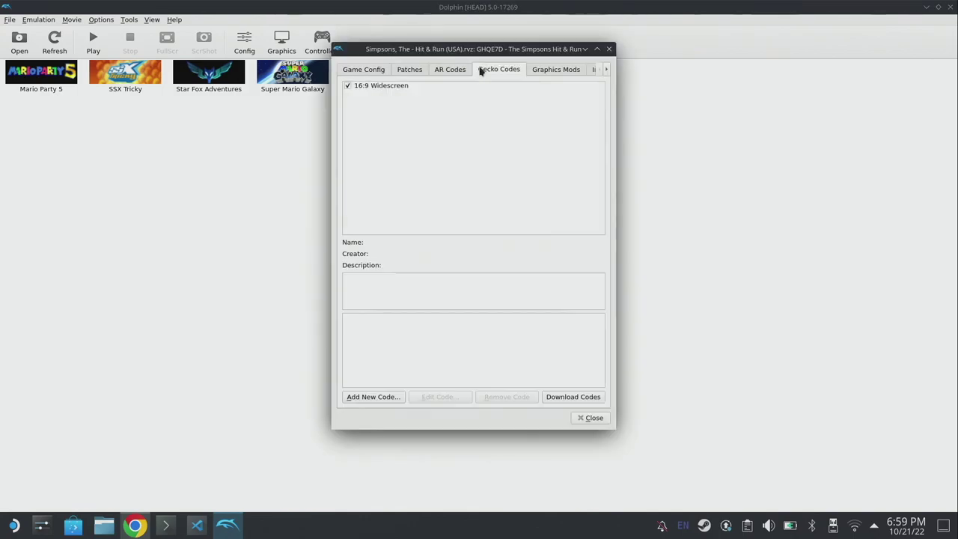
pyautogui.click(574, 402)
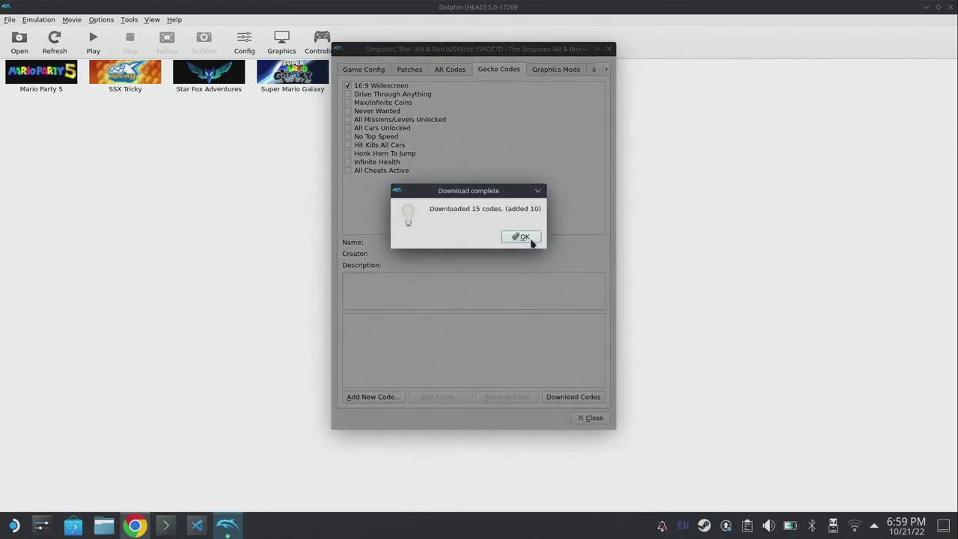
pyautogui.click(532, 241)
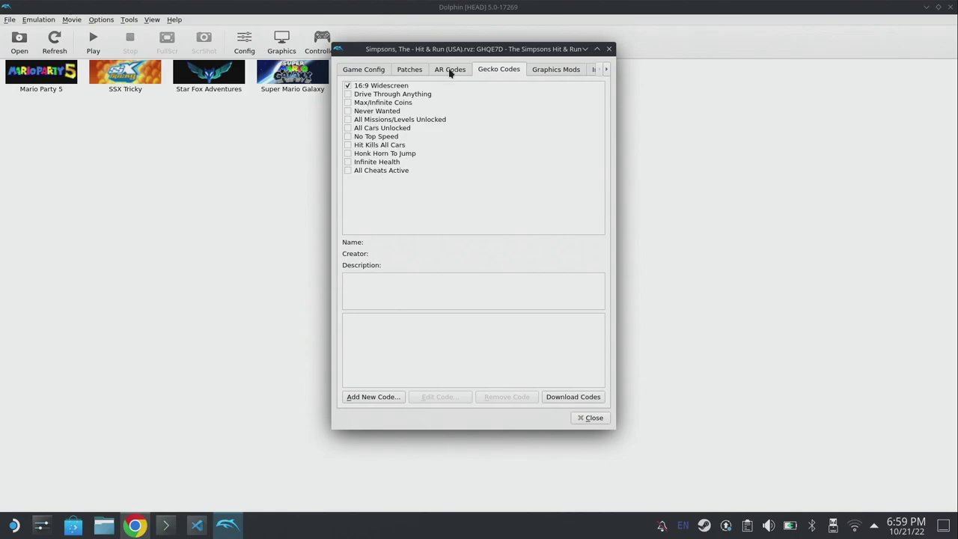
# Step: Review the AR Codes and Patches of The Simpsons: Hit & Run, view a blank patch editor and close it
pyautogui.click(451, 71)
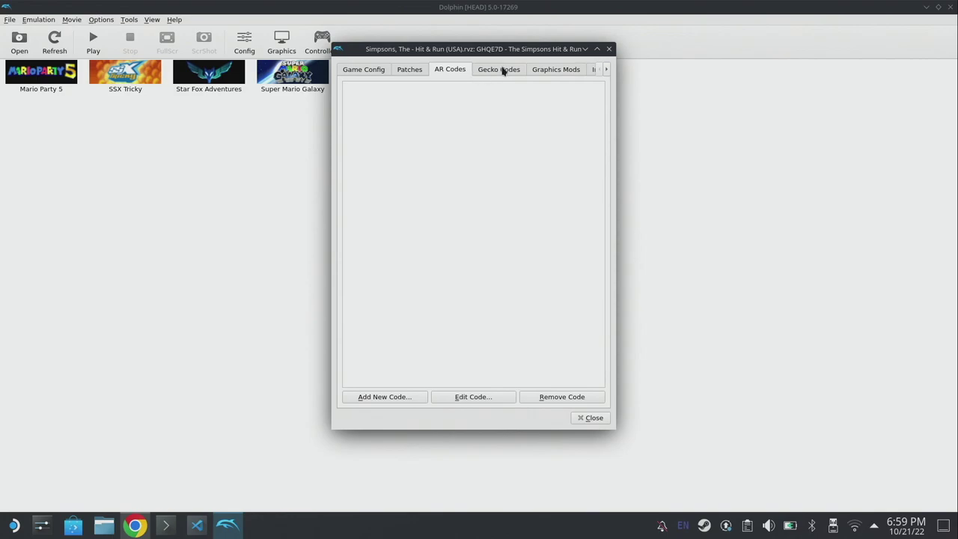
pyautogui.click(502, 70)
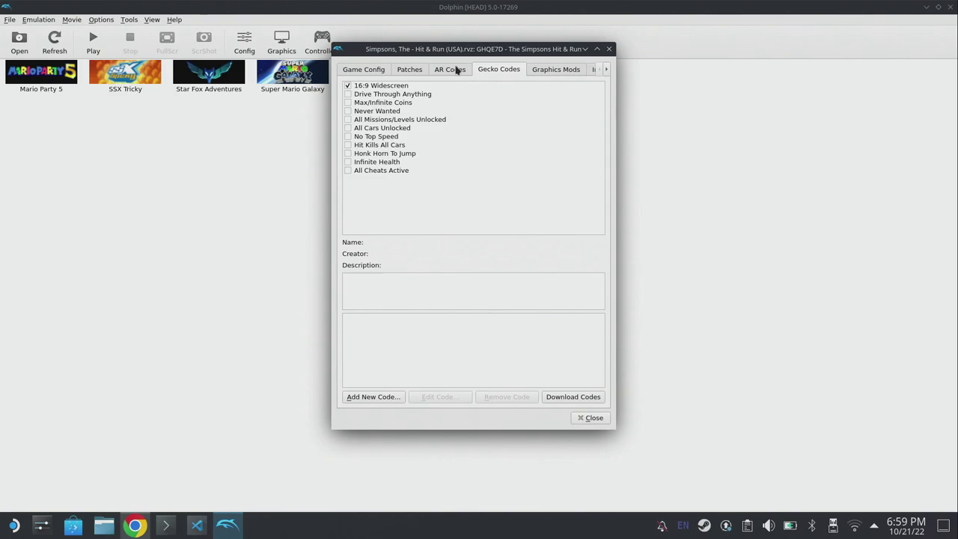
pyautogui.click(417, 74)
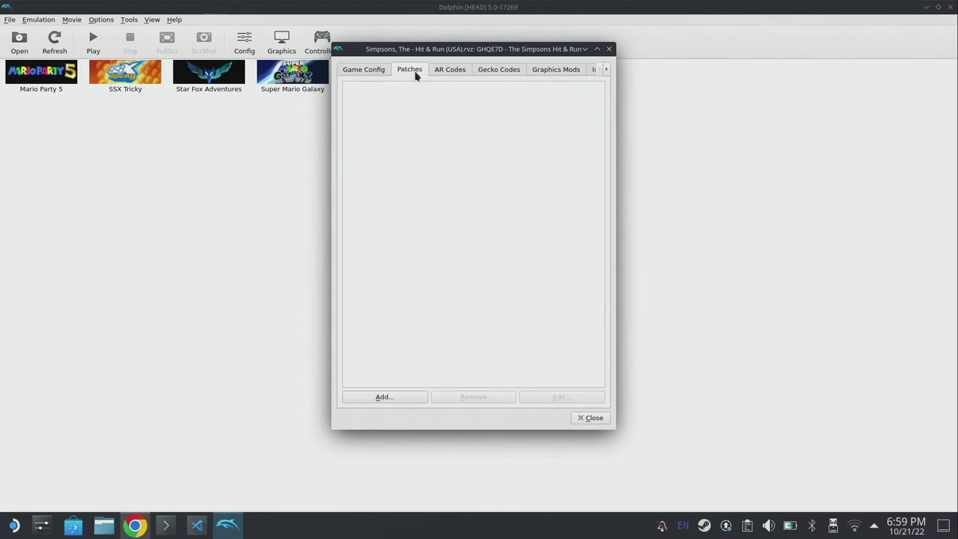
pyautogui.click(408, 394)
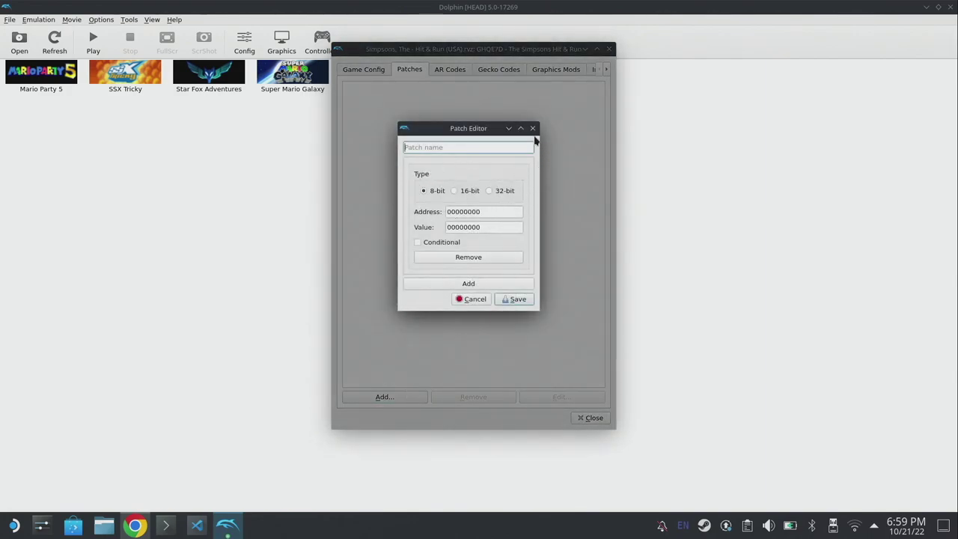
pyautogui.click(533, 128)
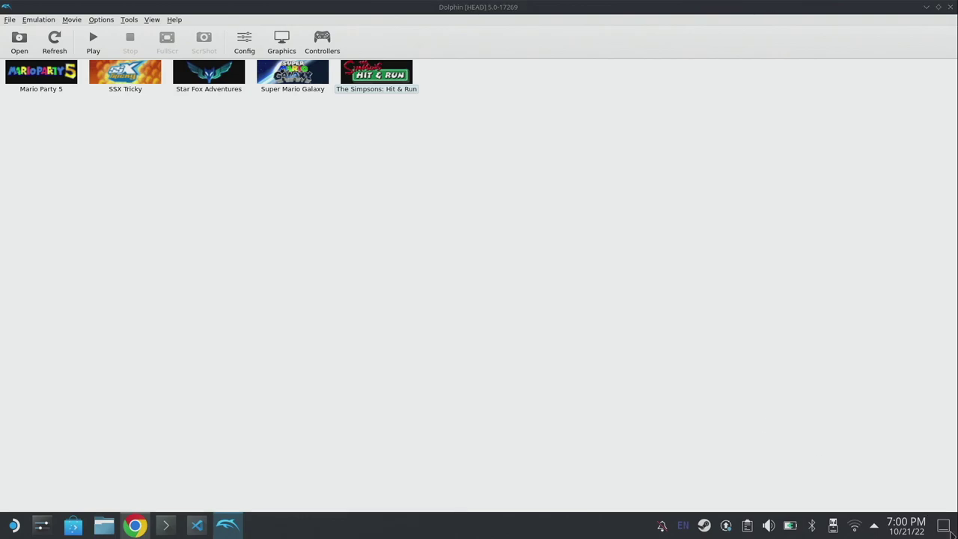
pyautogui.click(946, 529)
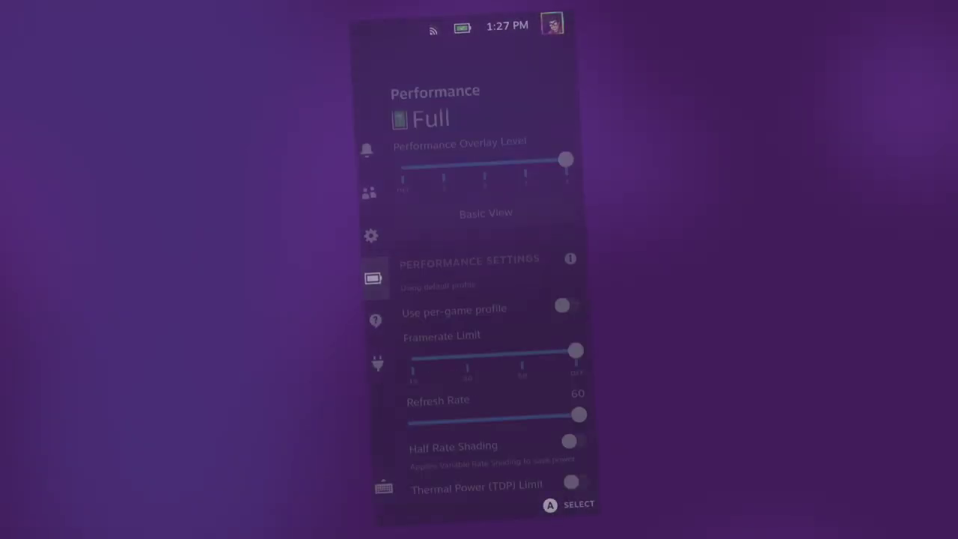
# Step: Go through the Steam Deck's Performance settings and switch on Manual GPU Clock Control
pyautogui.press('Down')
pyautogui.press('Down')
pyautogui.press('Down')
pyautogui.press('Down')
pyautogui.press('Down')
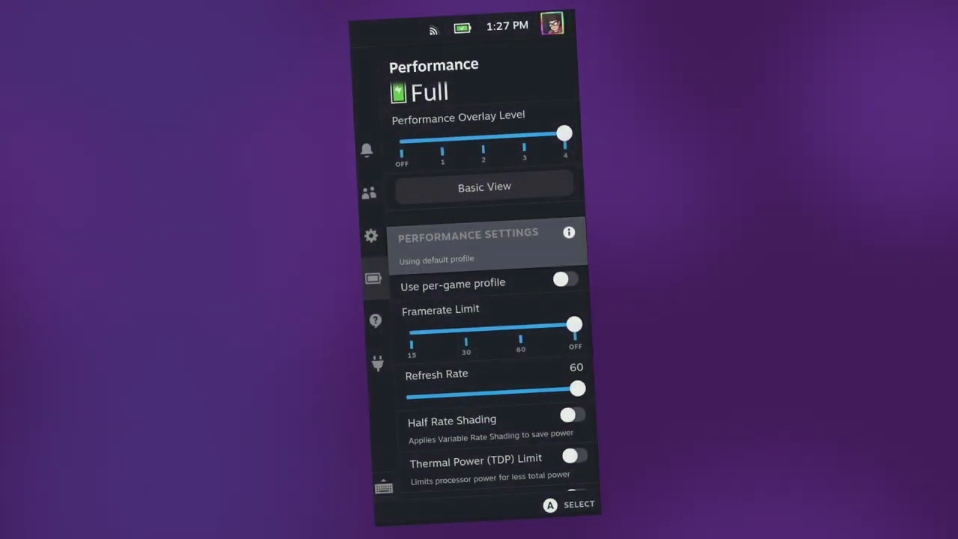
pyautogui.press('Down')
pyautogui.press('Down')
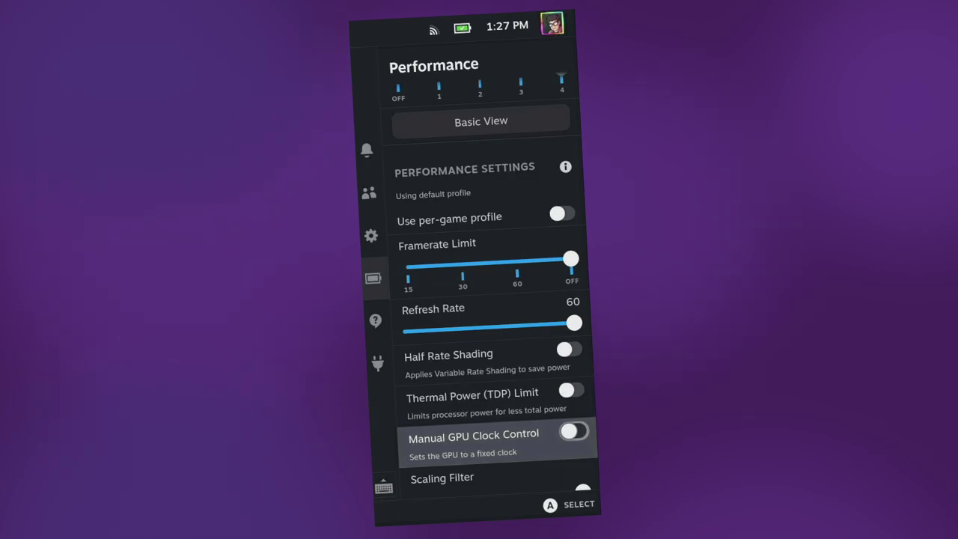
pyautogui.press('Return')
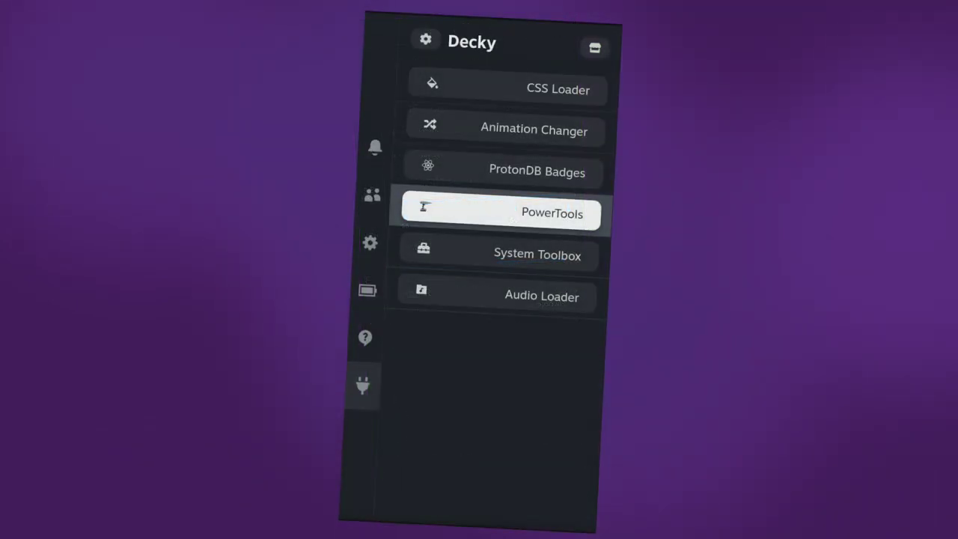
# Step: Open the PowerTools plugin in Decky and lower the number of CPU threads to 3
pyautogui.press('Return')
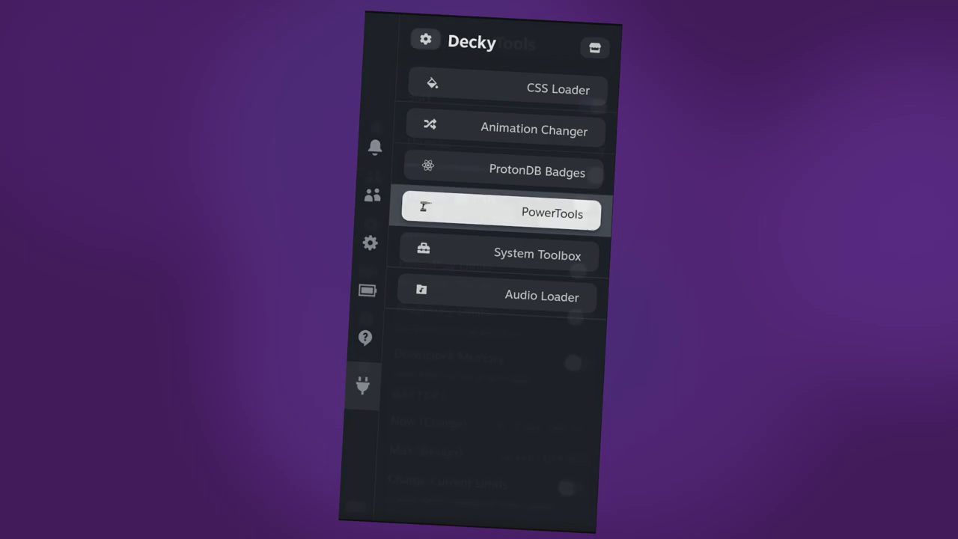
pyautogui.press('Down')
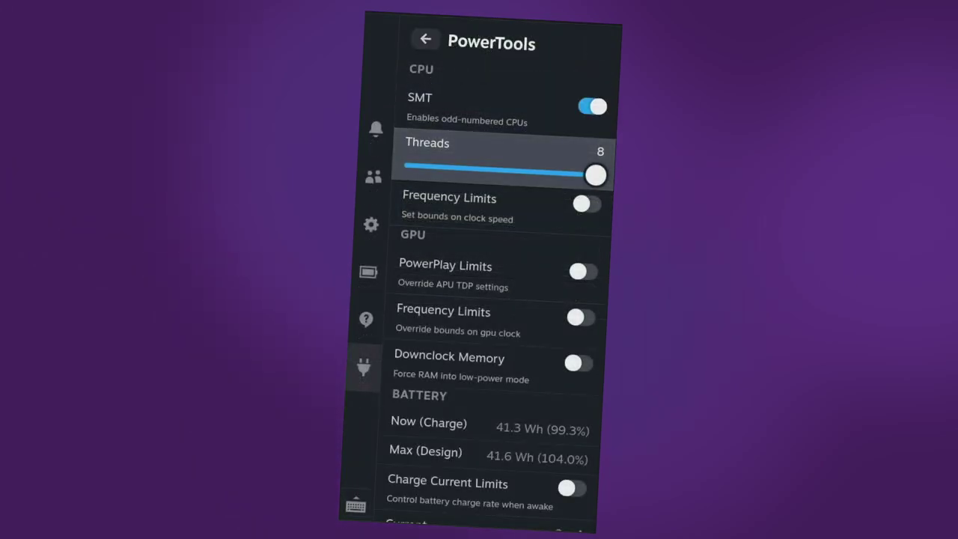
pyautogui.press('Left')
pyautogui.press('Left')
pyautogui.press('Left')
pyautogui.press('Left')
pyautogui.press('Left')
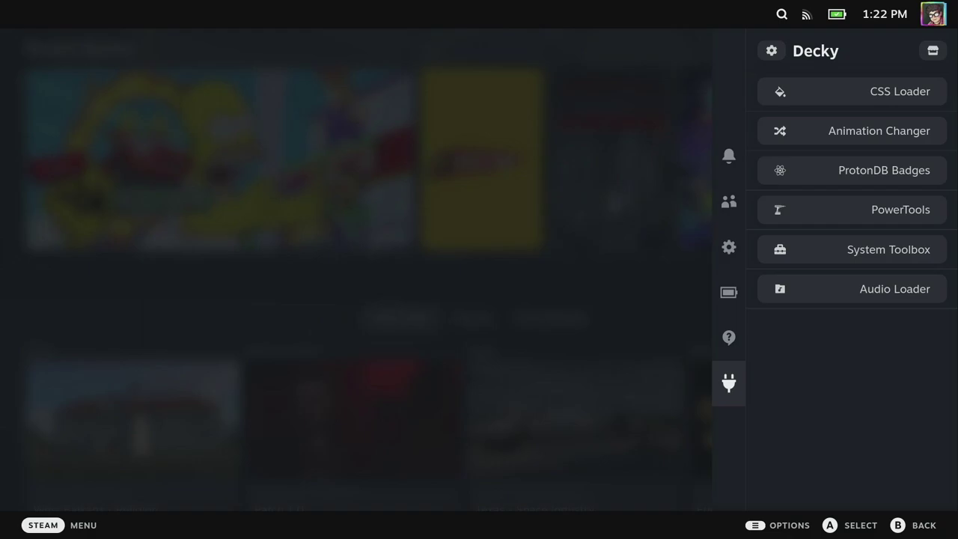
# Step: Select PowerTools in the Decky plugin list
pyautogui.press('Right')
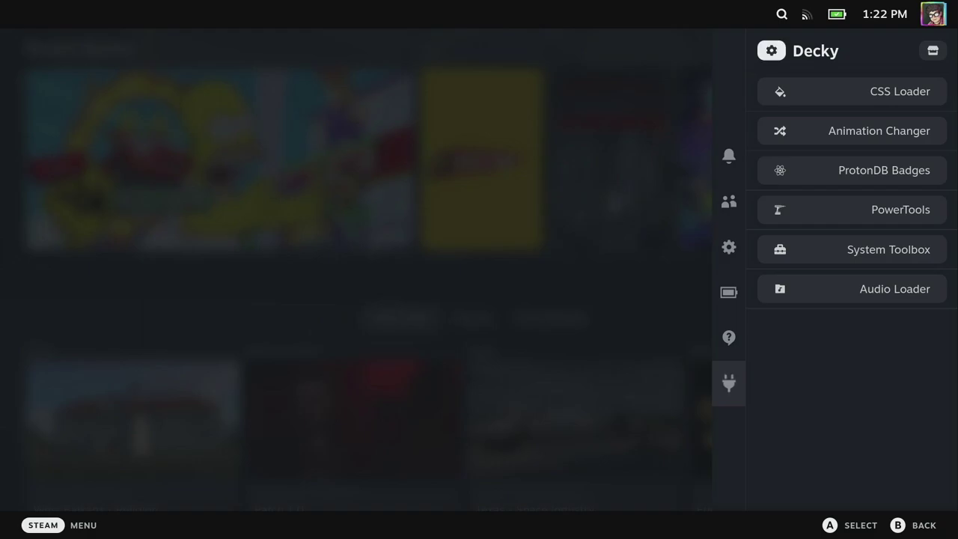
pyautogui.press('Down')
pyautogui.press('Down')
pyautogui.press('Down')
pyautogui.press('Down')
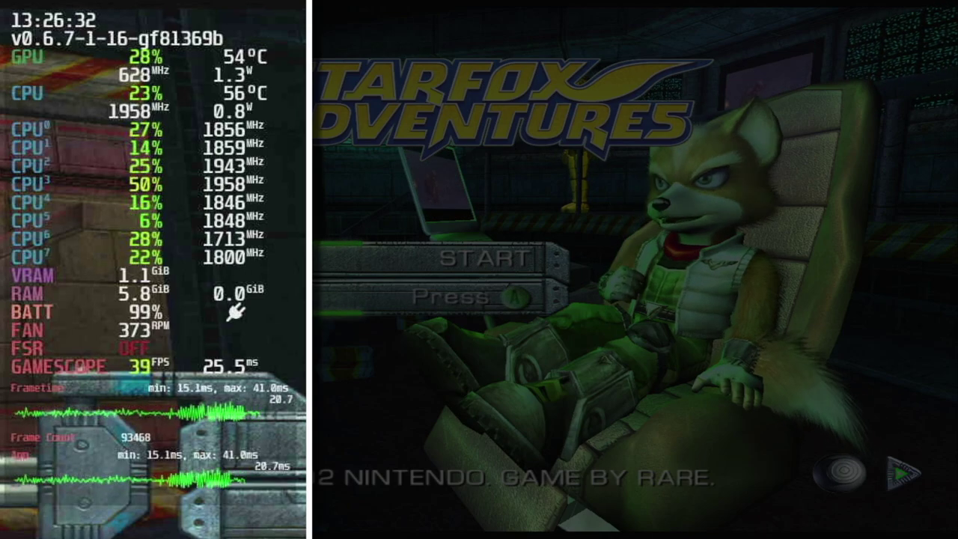
# Step: With Star Fox Adventures running, set the PowerTools CPU threads to 3 and return to the Decky plugin list
pyautogui.hotkey('ctrl', '2')
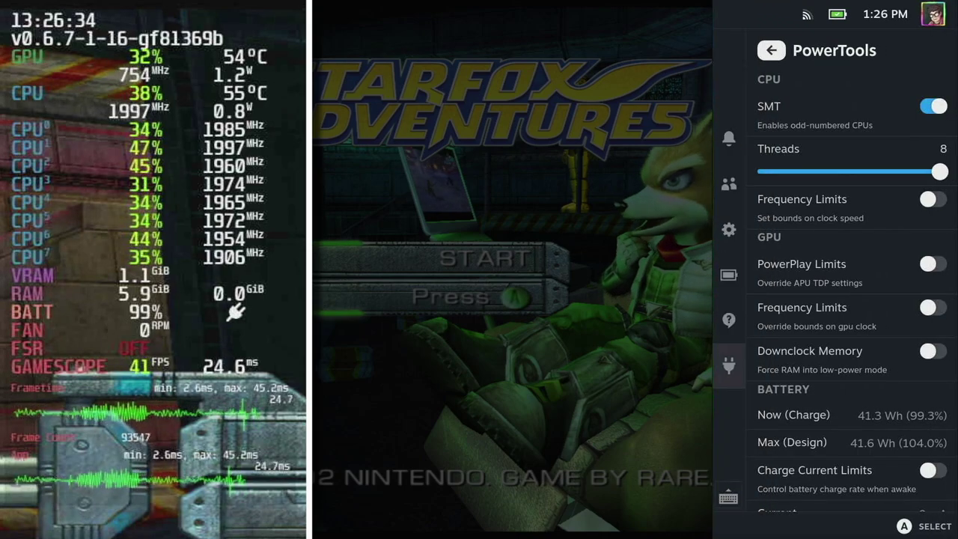
pyautogui.press('Down')
pyautogui.press('Down')
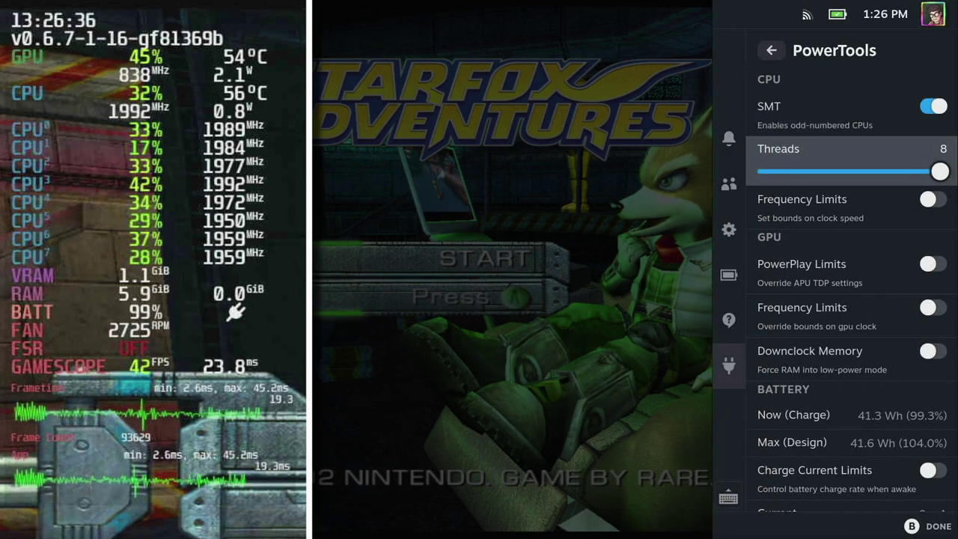
pyautogui.press('Left')
pyautogui.press('Left')
pyautogui.press('Left')
pyautogui.press('Left')
pyautogui.press('Left')
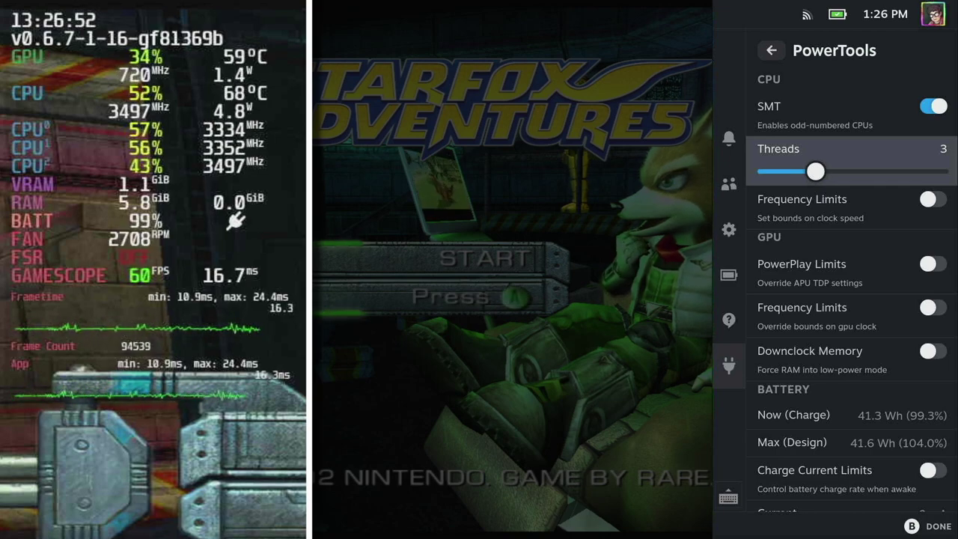
pyautogui.press('Escape')
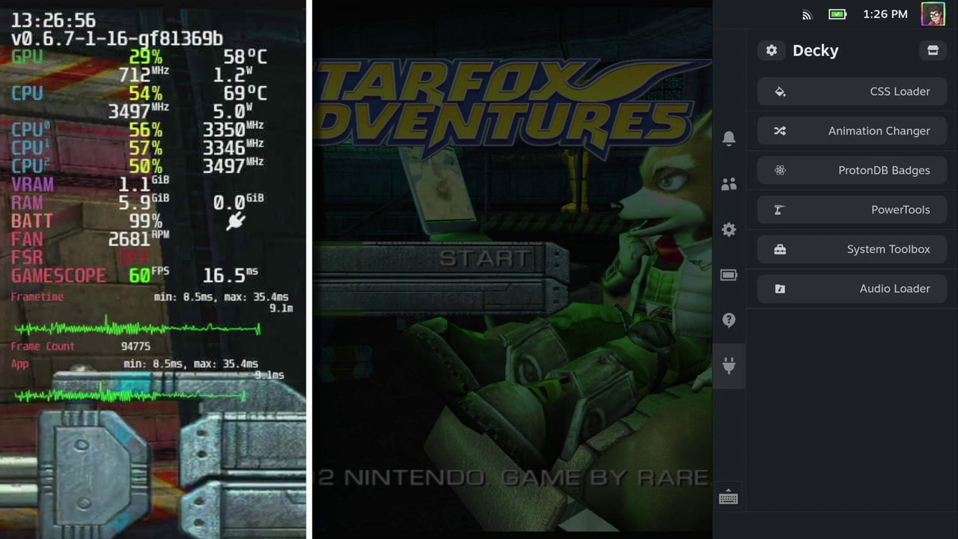
# Step: Switch from Decky to the Performance settings and toggle the Thermal Power (TDP) Limit while Star Fox Adventures runs
pyautogui.press('Up')
pyautogui.press('Left')
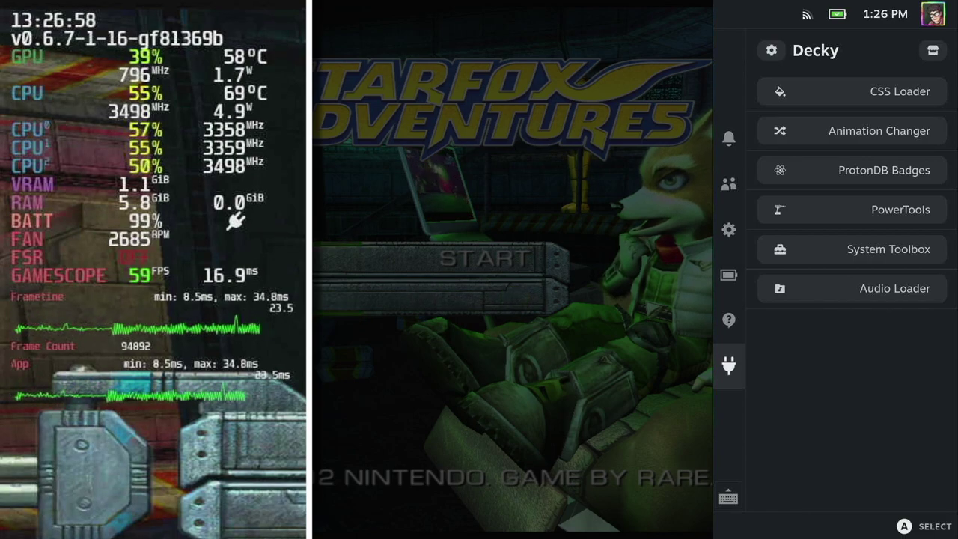
pyautogui.press('Up')
pyautogui.press('Up')
pyautogui.press('Up')
pyautogui.press('Down')
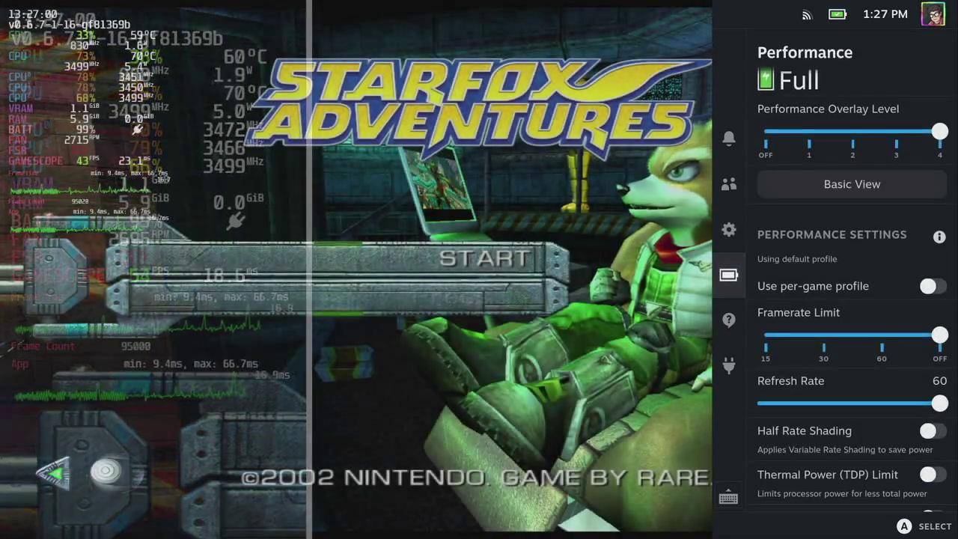
pyautogui.press('Right')
pyautogui.press('Down')
pyautogui.press('Down')
pyautogui.press('Down')
pyautogui.press('Down')
pyautogui.press('Down')
pyautogui.press('Down')
pyautogui.press('Down')
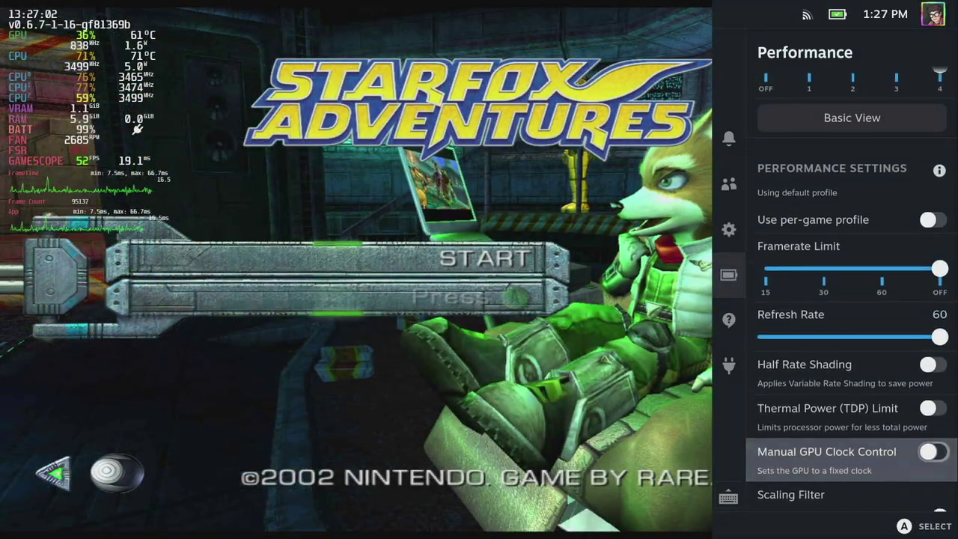
pyautogui.press('Up')
pyautogui.press('Return')
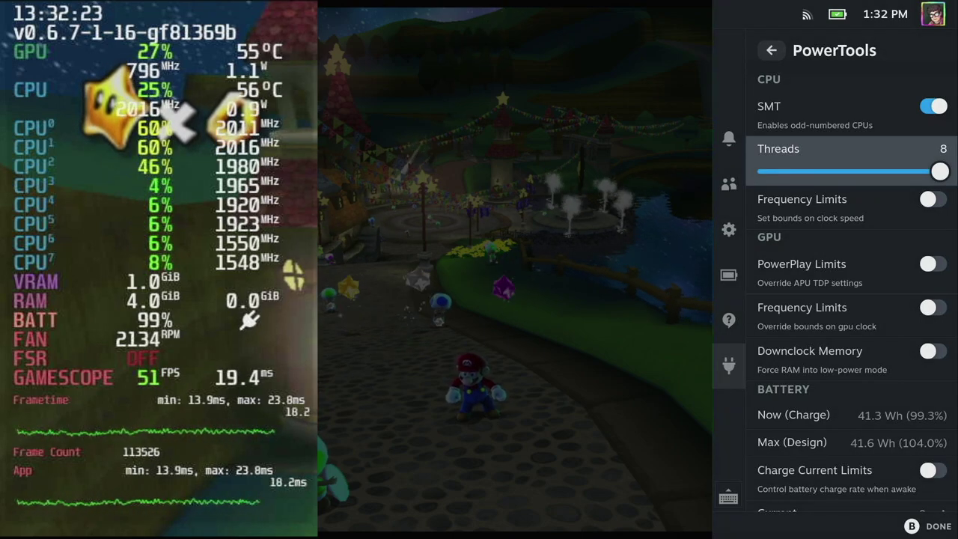
# Step: Reduce the CPU threads in PowerTools to 3 while Super Mario Galaxy is running
pyautogui.press('Left')
pyautogui.press('Left')
pyautogui.press('Left')
pyautogui.press('Left')
pyautogui.press('Left')
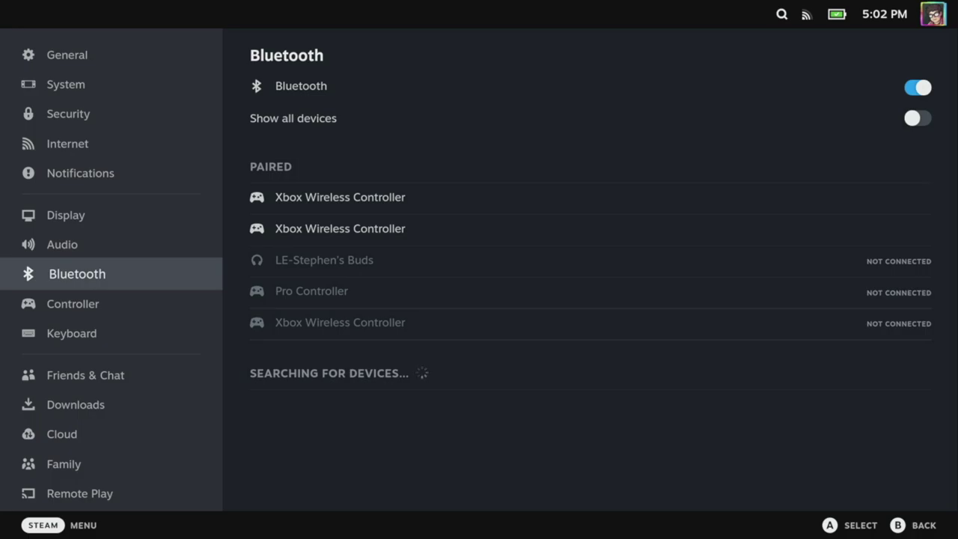
# Step: Leave the Bluetooth settings and open the Steam library
pyautogui.hotkey('ctrl', '1')
pyautogui.press('Up')
pyautogui.press('Up')
pyautogui.press('Up')
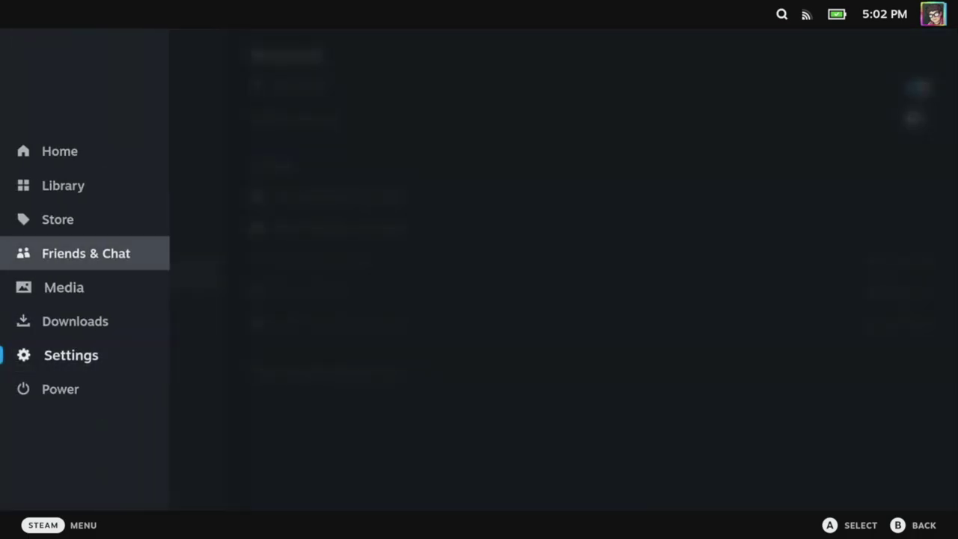
pyautogui.press('Up')
pyautogui.press('Up')
pyautogui.press('Return')
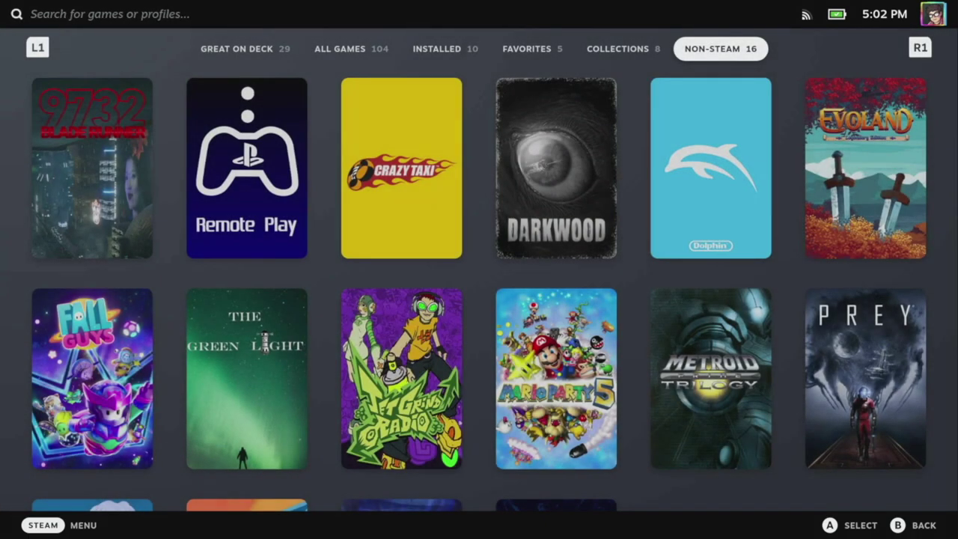
# Step: Launch Dolphin from the non-Steam games in the library
pyautogui.press('Down')
pyautogui.press('Right')
pyautogui.press('Right')
pyautogui.press('Right')
pyautogui.press('Right')
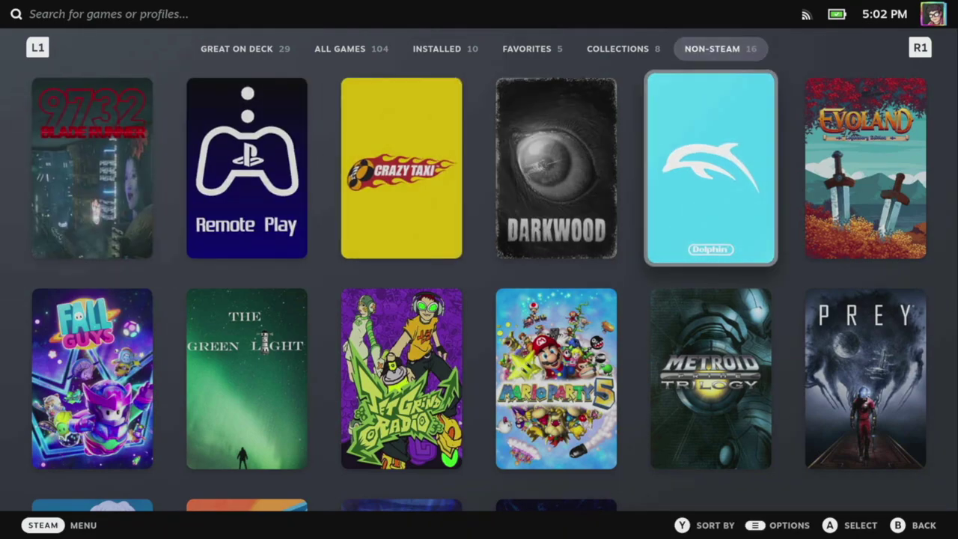
pyautogui.press('Return')
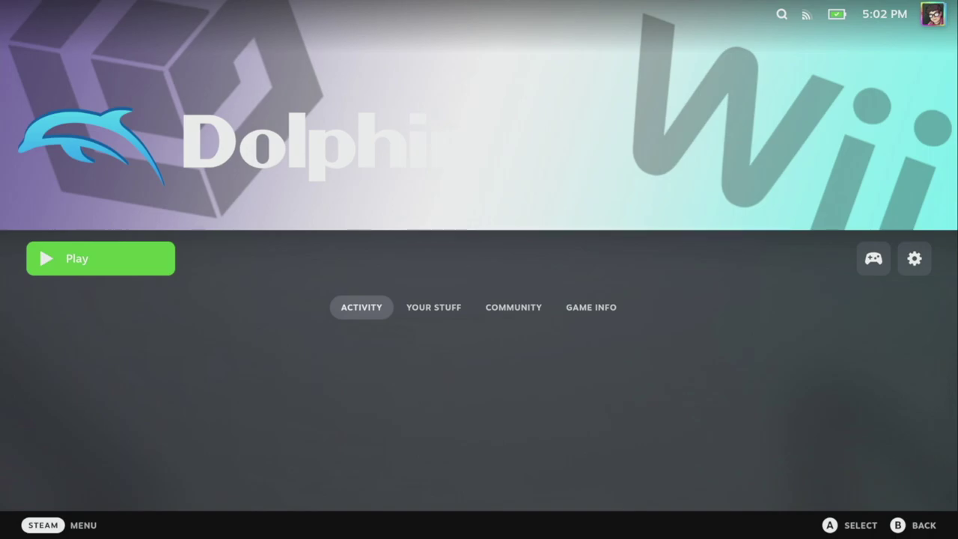
pyautogui.press('Return')
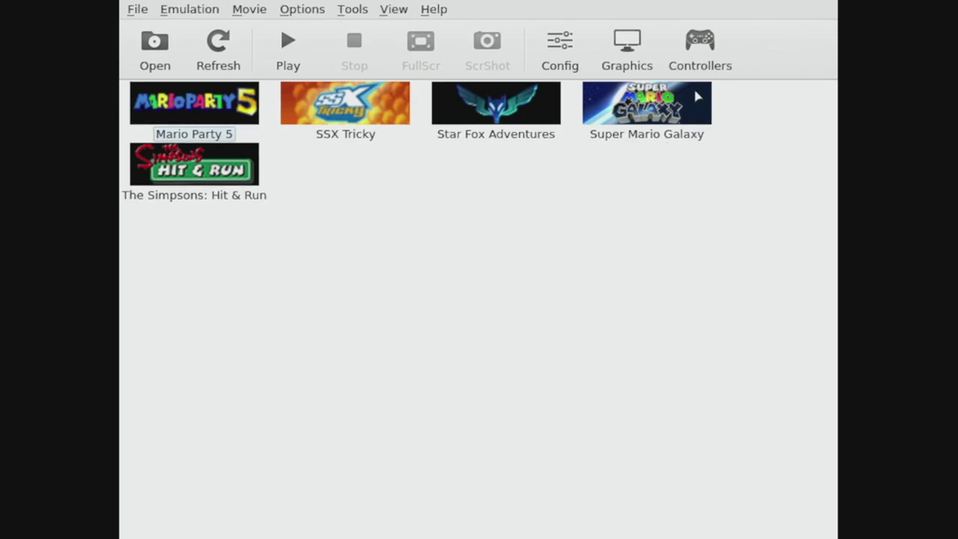
# Step: Set GameCube controller Port 2 to Standard Controller and assign it the device SDL/0/Microsoft X-Box 360 pad 1
pyautogui.click(709, 54)
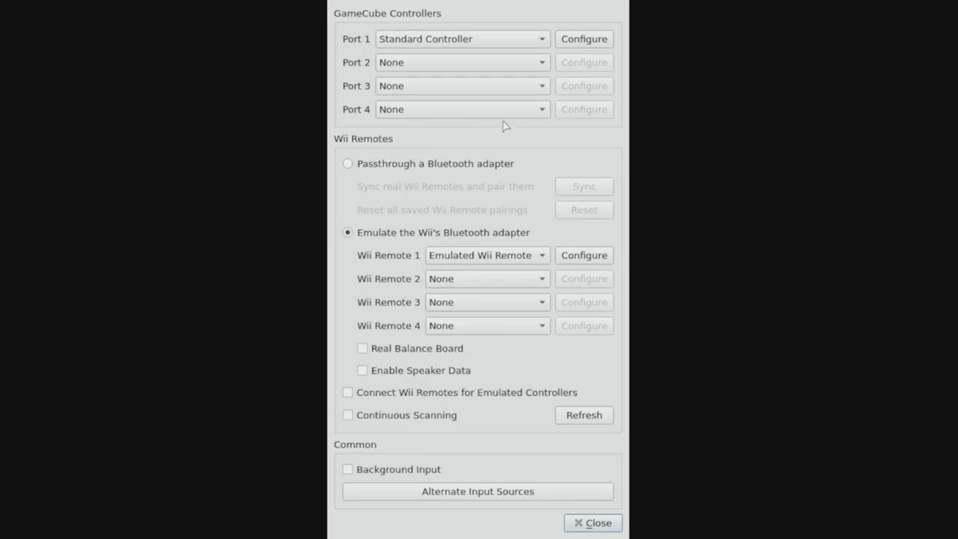
pyautogui.click(497, 73)
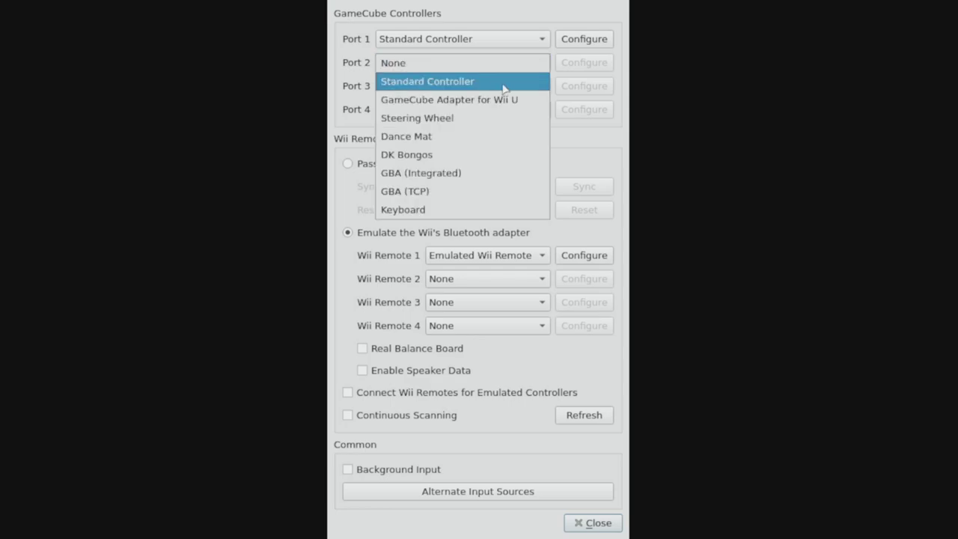
pyautogui.click(505, 88)
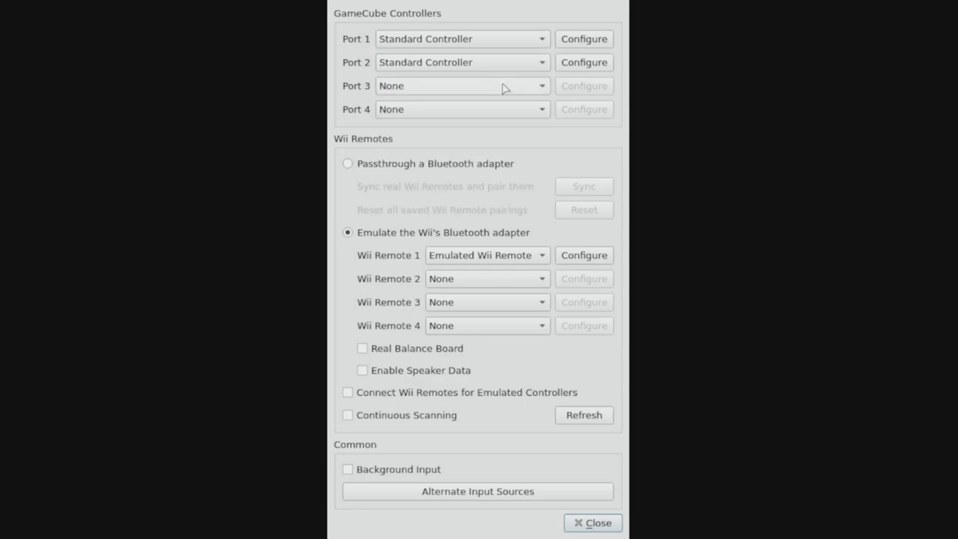
pyautogui.click(576, 63)
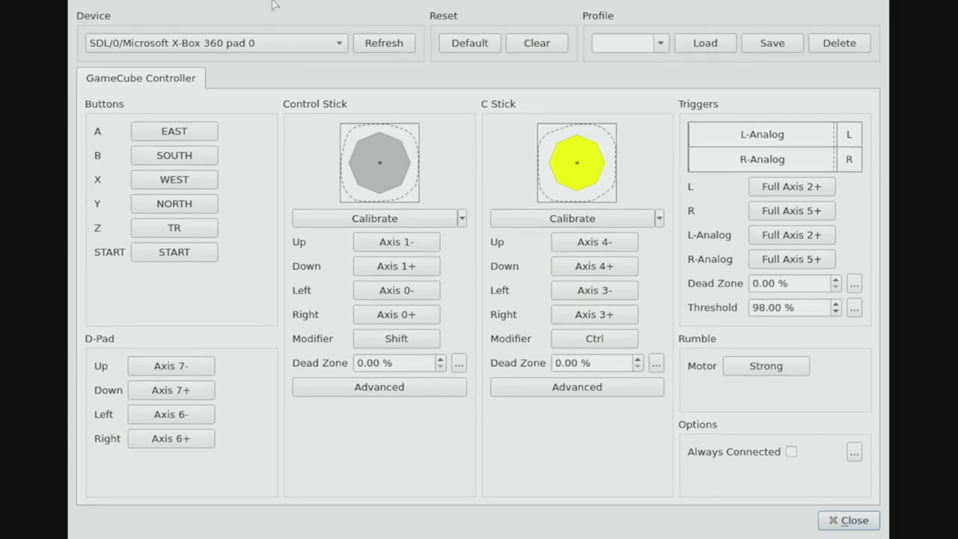
pyautogui.click(276, 44)
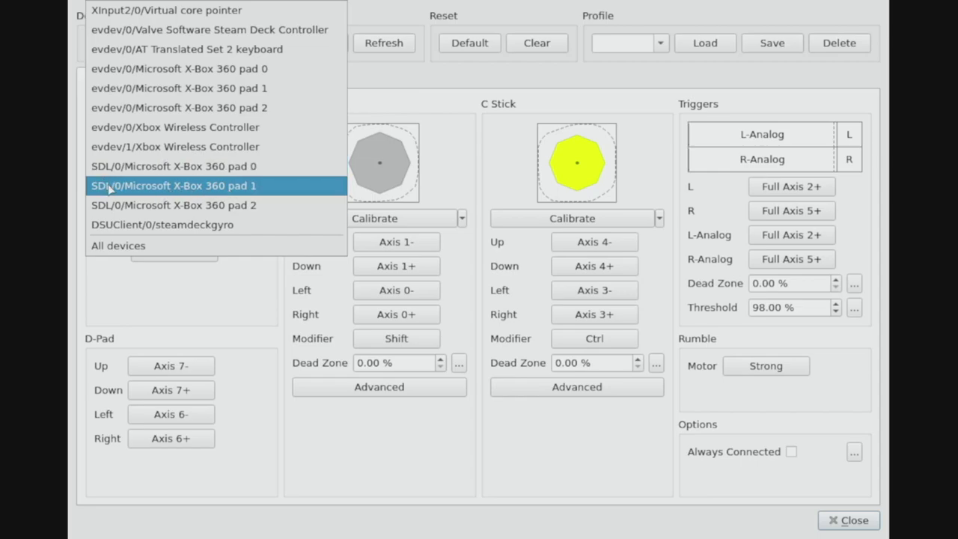
pyautogui.click(239, 193)
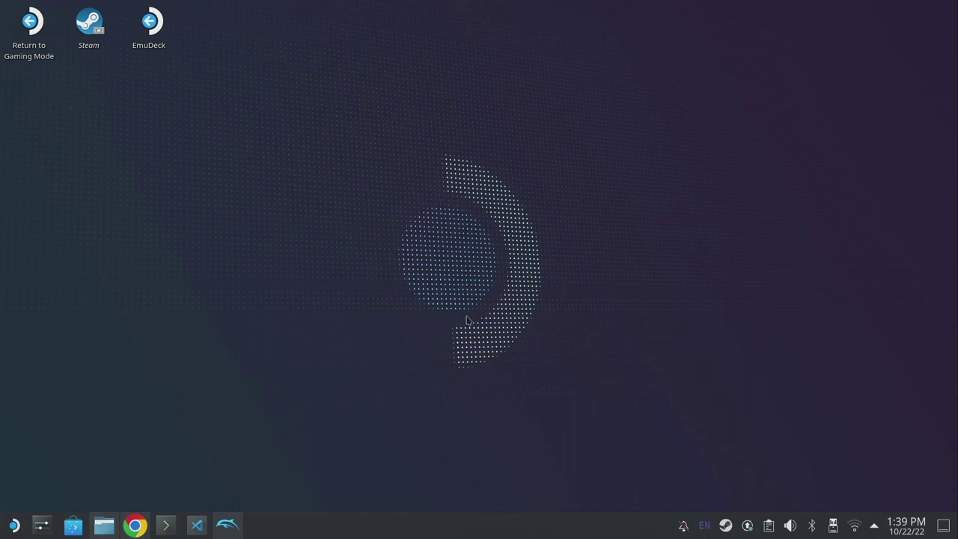
# Step: In desktop mode, check the Load Custom Textures and Prefetch Custom Textures options in Dolphin's advanced graphics settings, and close the emulator
pyautogui.click(218, 529)
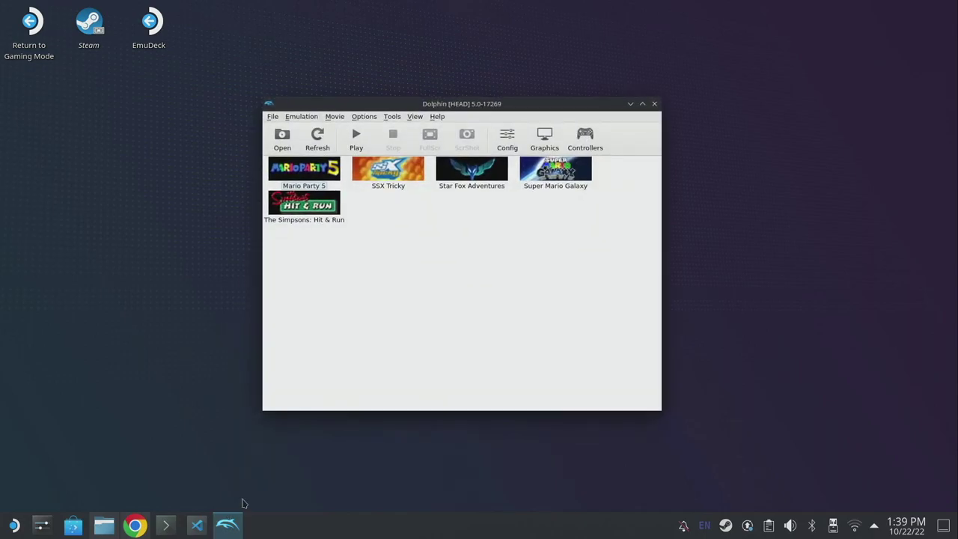
pyautogui.click(546, 143)
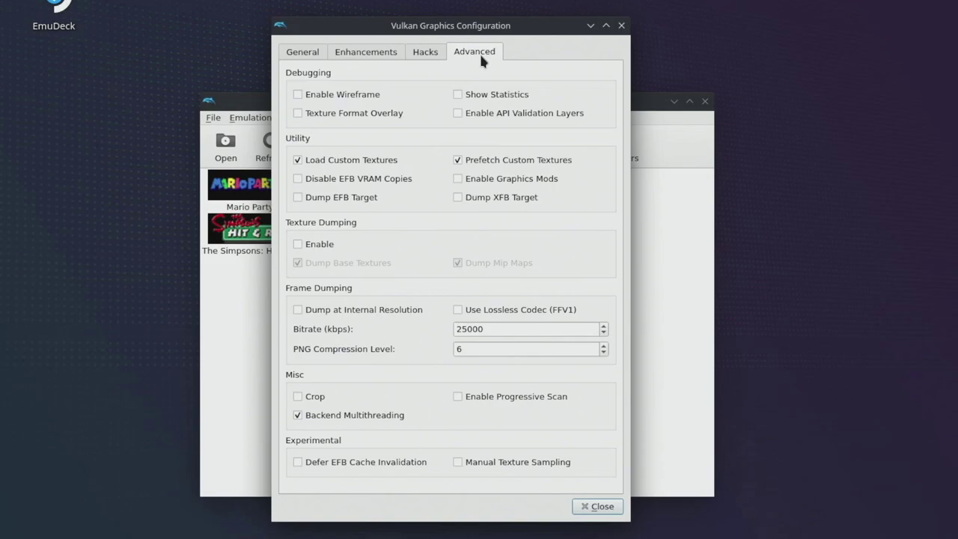
pyautogui.moveTo(332, 170)
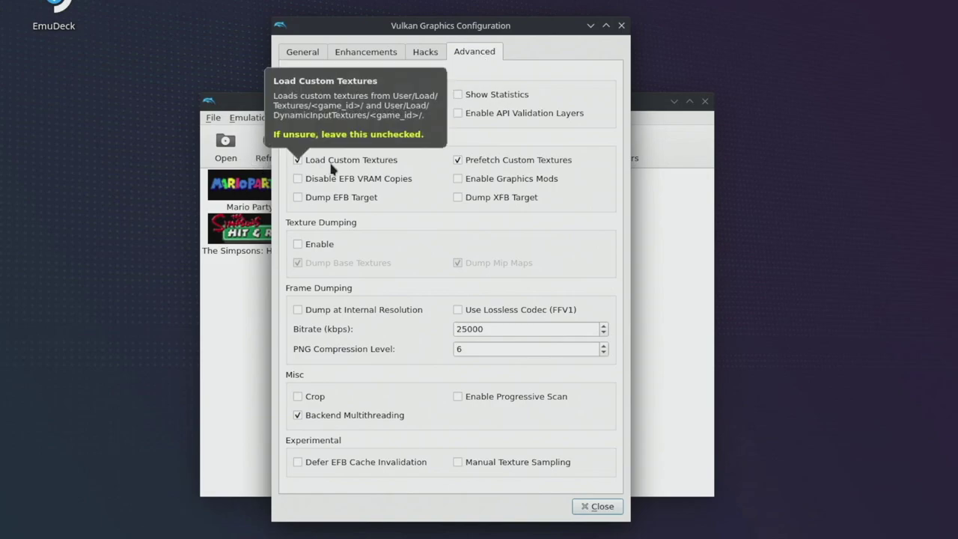
pyautogui.moveTo(476, 160)
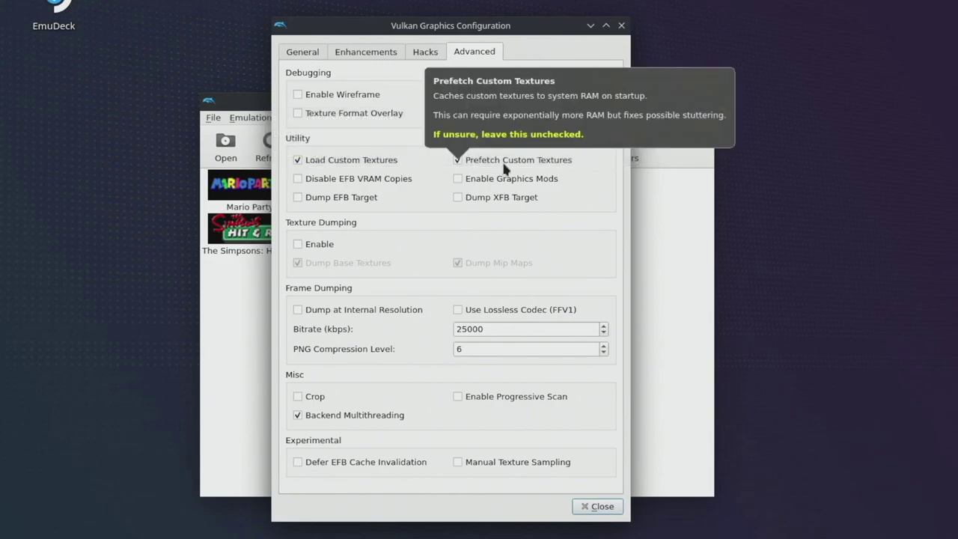
pyautogui.click(621, 26)
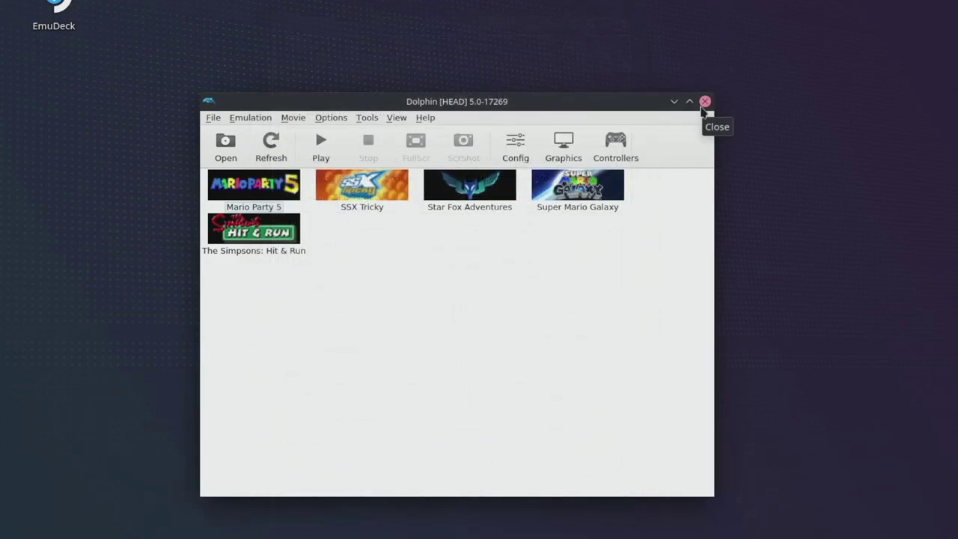
pyautogui.click(704, 102)
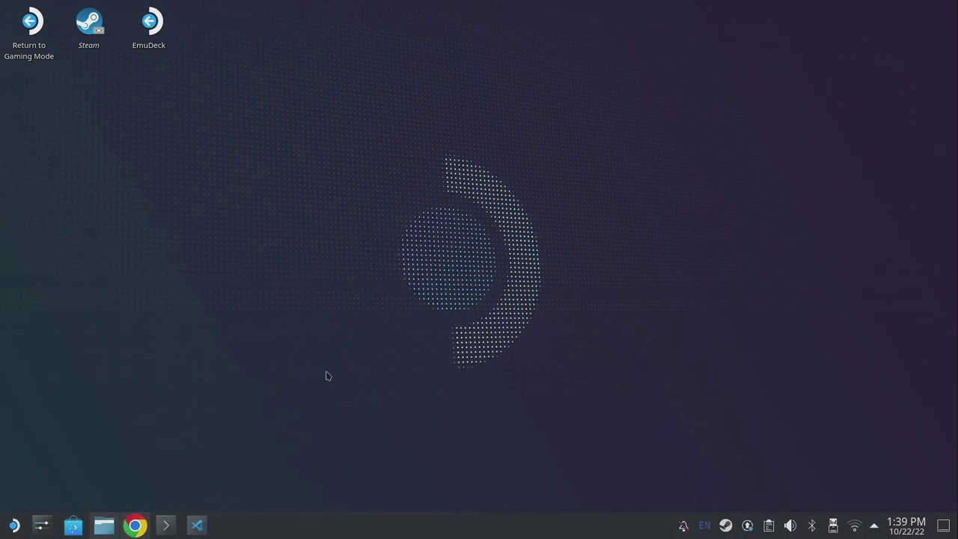
# Step: Switch to Chrome, view the HD texture pack forum thread linked from the Star Fox Adventures wiki page, and close the browser
pyautogui.click(134, 524)
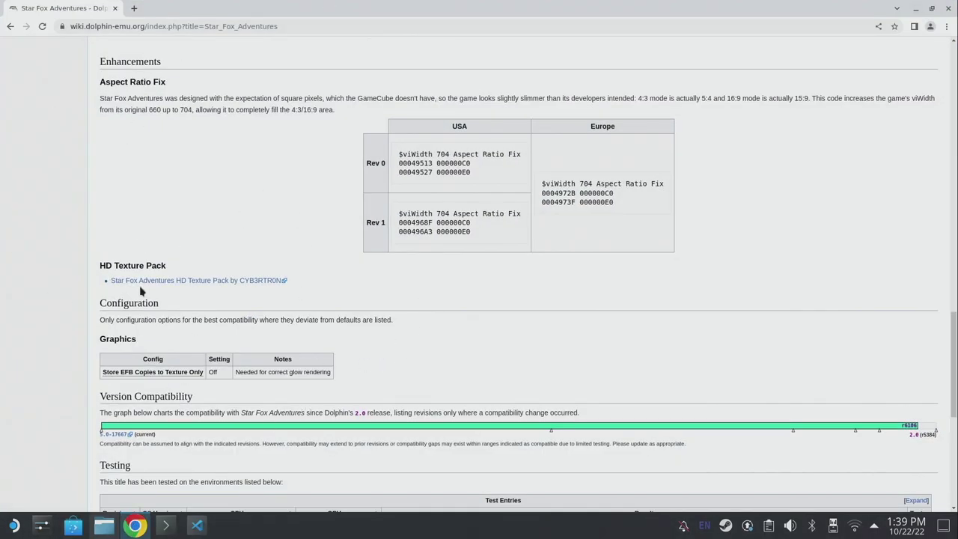
pyautogui.click(178, 284)
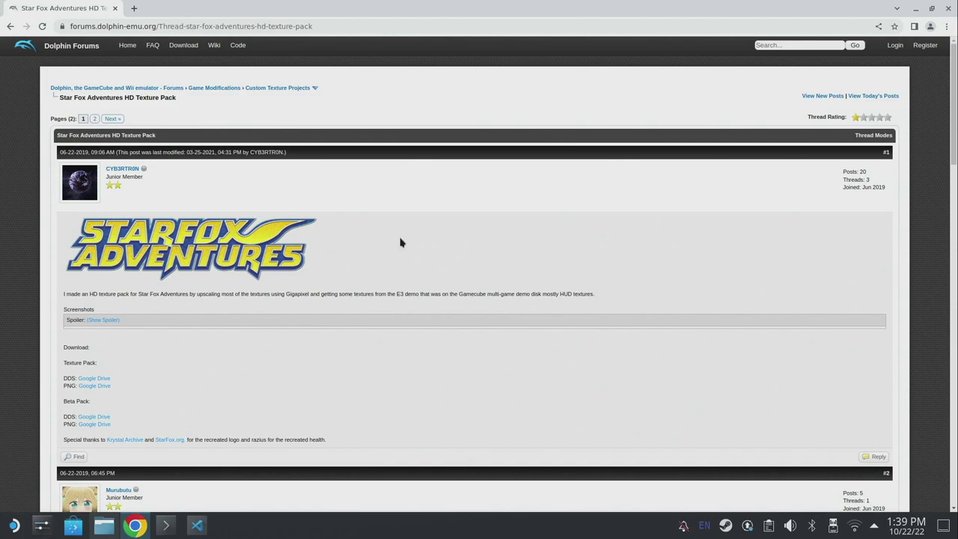
pyautogui.click(946, 9)
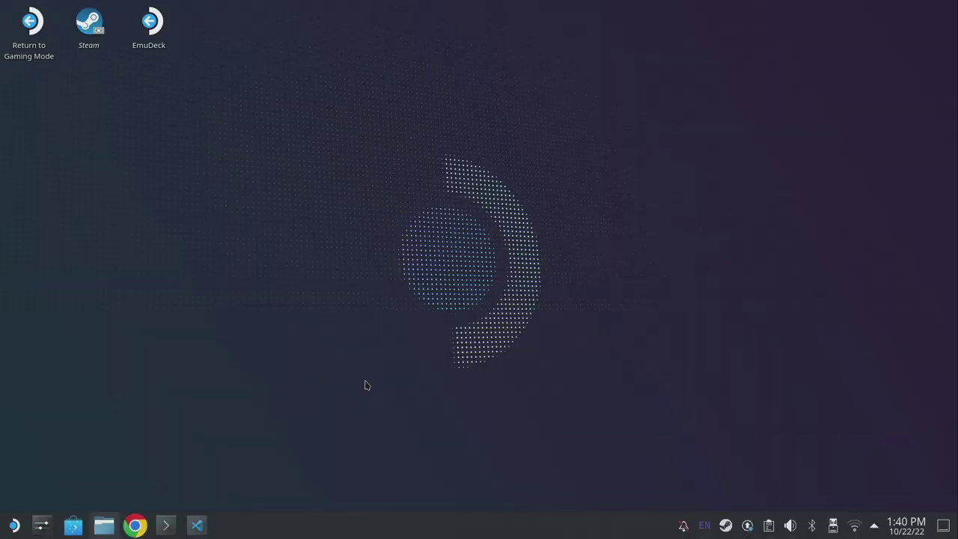
# Step: Switch to the file manager and show hidden files in the Home folder
pyautogui.click(89, 529)
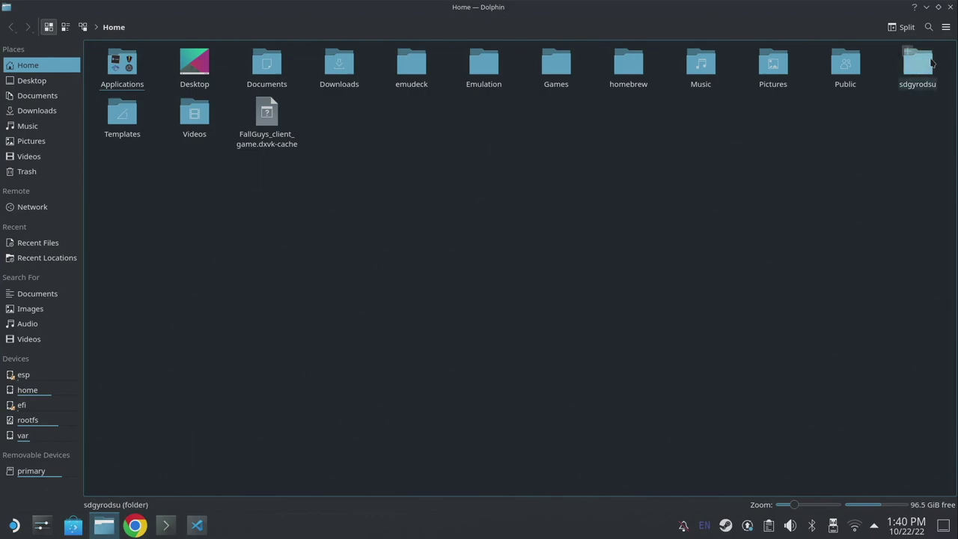
pyautogui.click(947, 28)
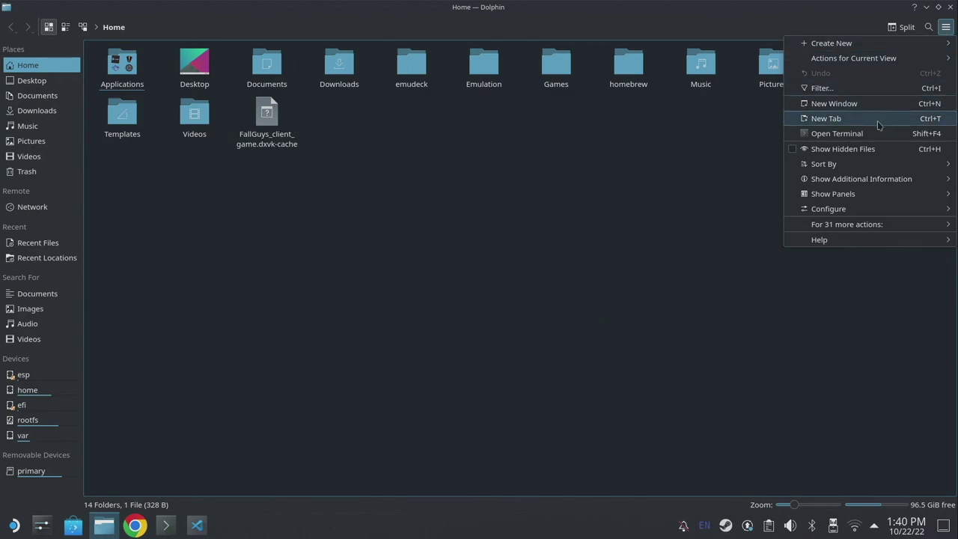
pyautogui.click(860, 150)
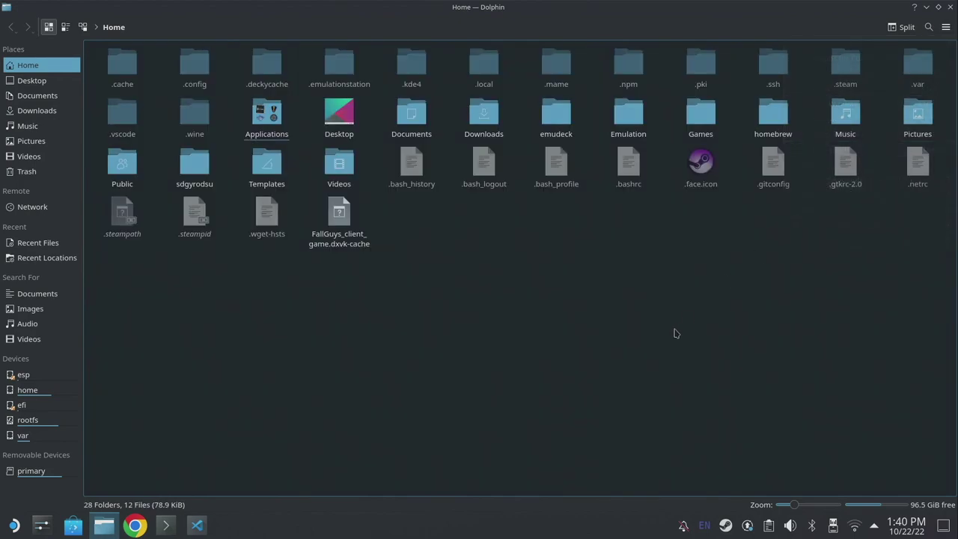
# Step: Navigate to the emulator's custom textures folder at .var/app/org.DolphinEmu.dolphin-emu/data/dolphin-emu/Load/Textures
pyautogui.click(920, 73)
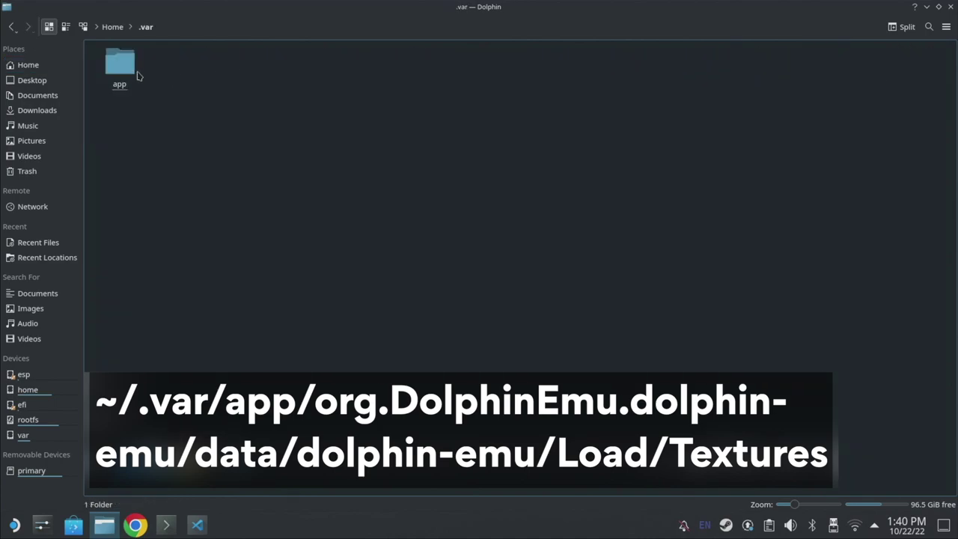
pyautogui.click(130, 72)
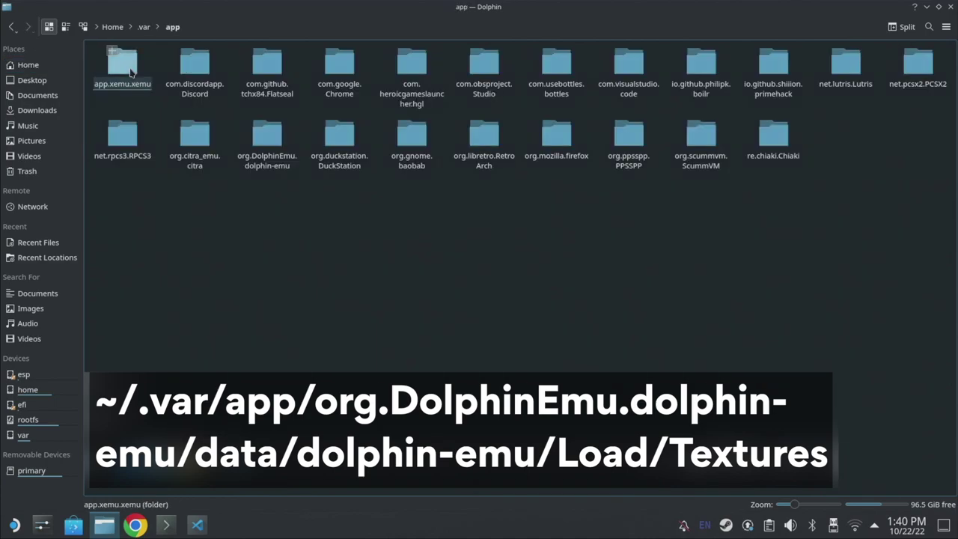
pyautogui.click(272, 142)
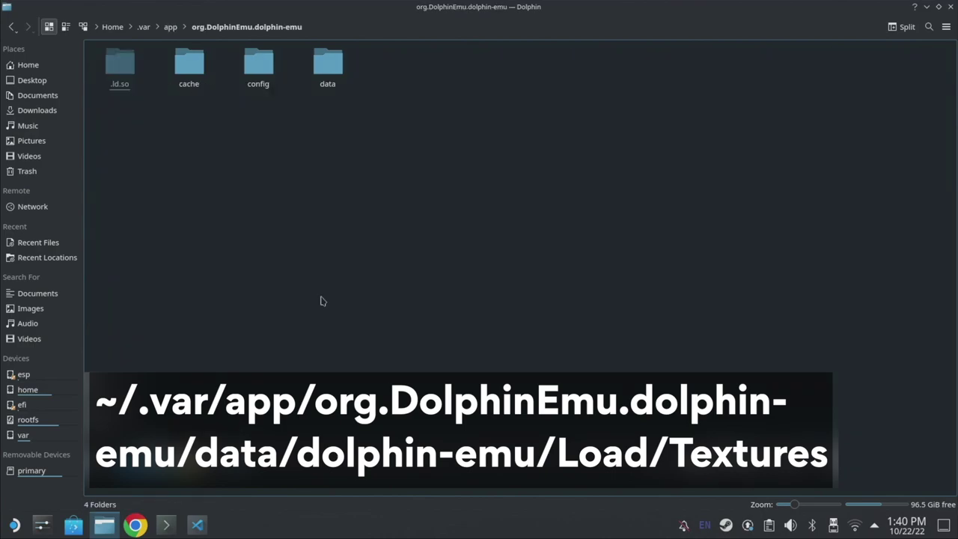
pyautogui.click(330, 69)
pyautogui.click(120, 66)
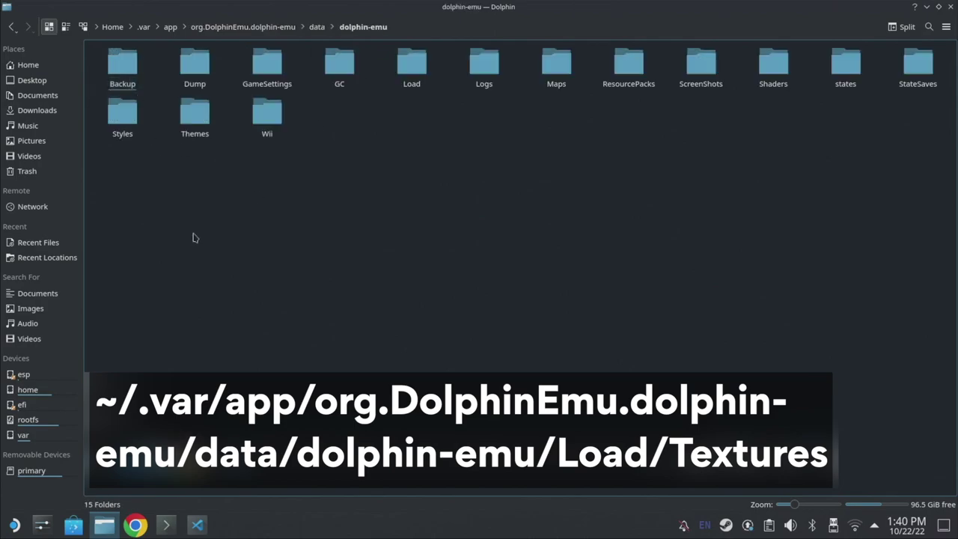
pyautogui.click(413, 61)
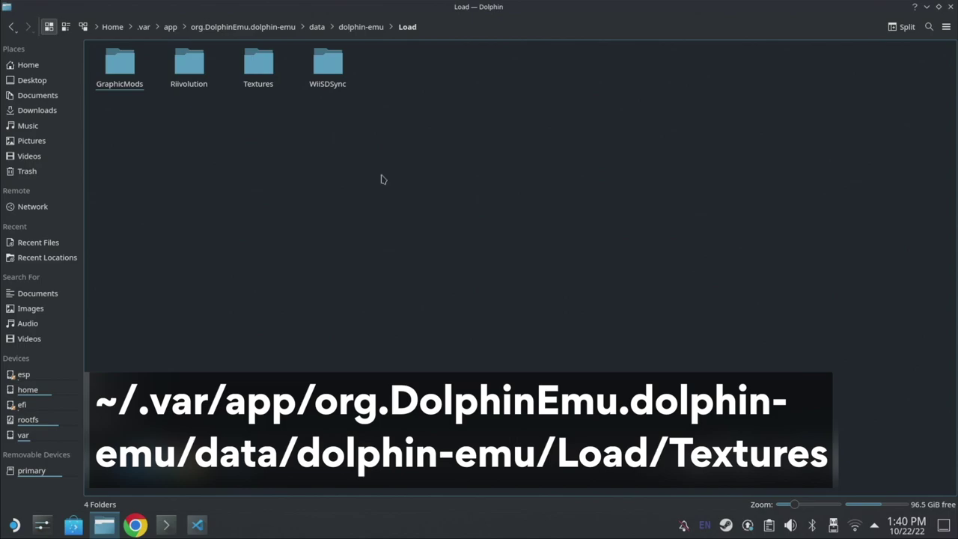
pyautogui.click(274, 67)
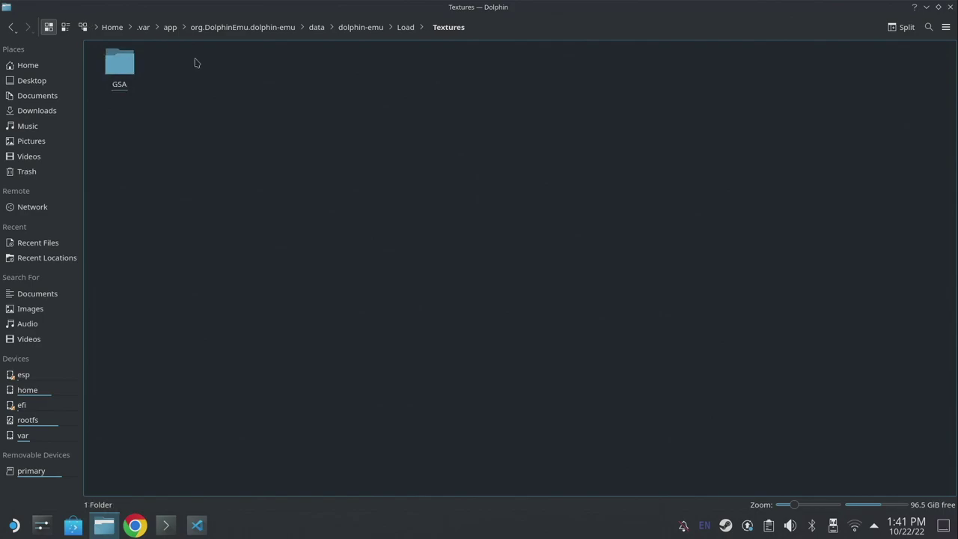
# Step: Inspect the texture files inside the Walled City subfolder of the GSA texture pack
pyautogui.click(130, 67)
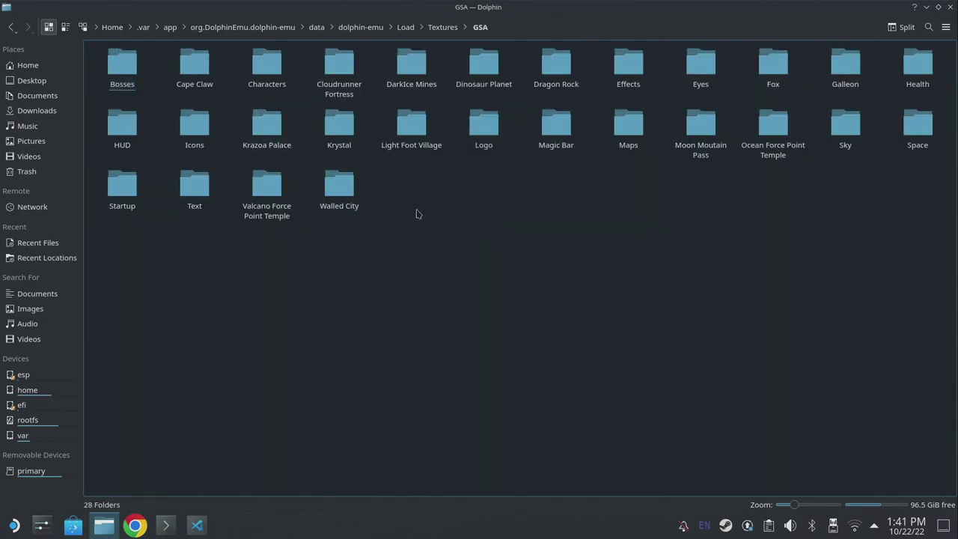
pyautogui.click(333, 196)
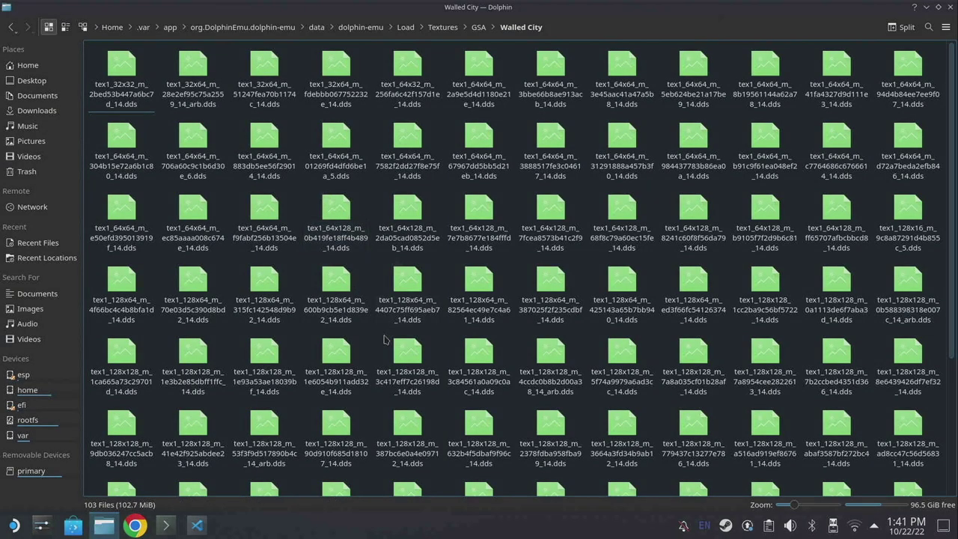
pyautogui.scroll(-2, 381, 329)
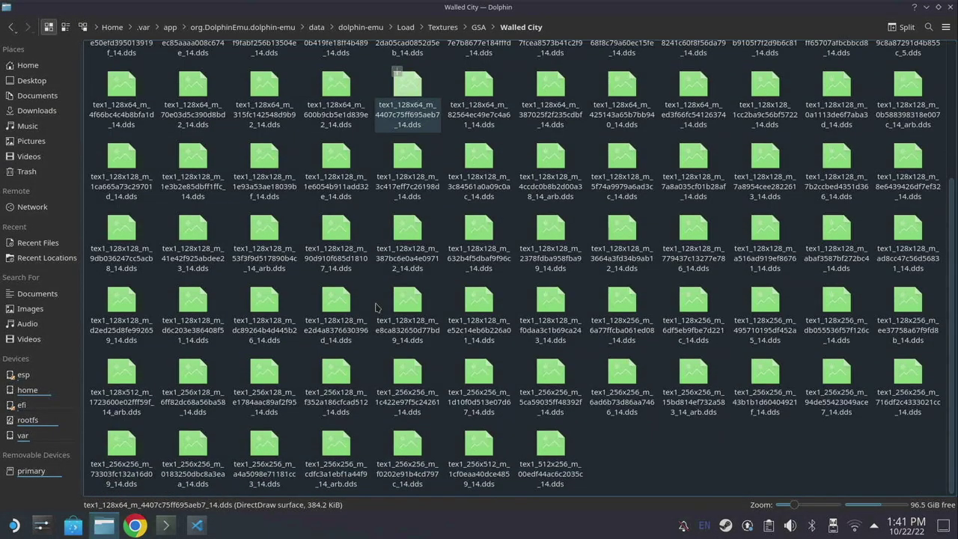
pyautogui.scroll(2, 378, 310)
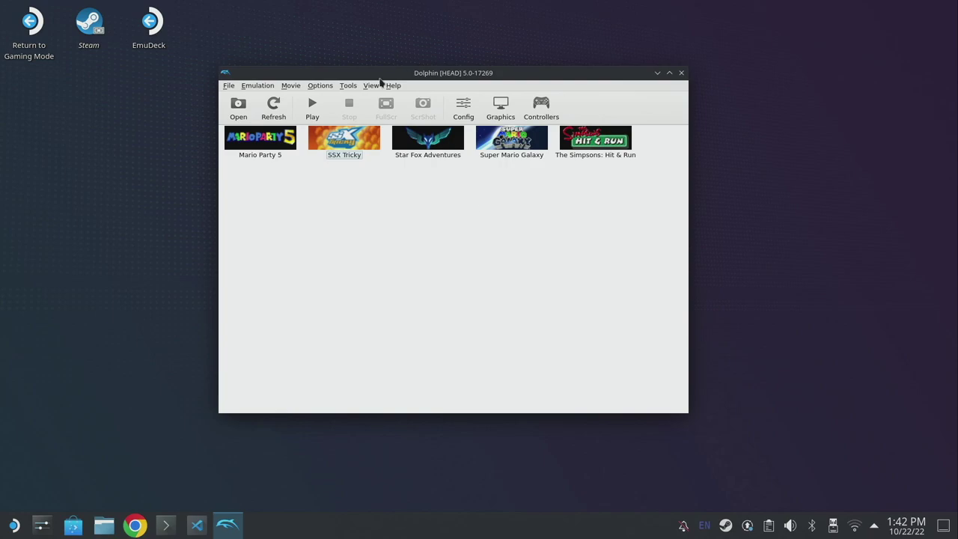
# Step: In the Dolphin emulator, host Mario Party 5 with NetPlay and move the NetPlay window over the game list
pyautogui.rightClick(253, 141)
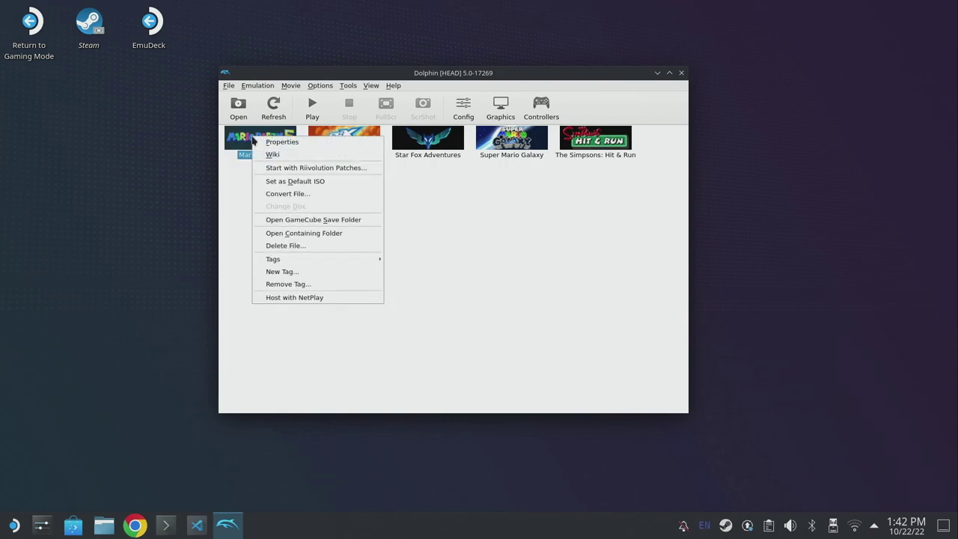
pyautogui.click(296, 298)
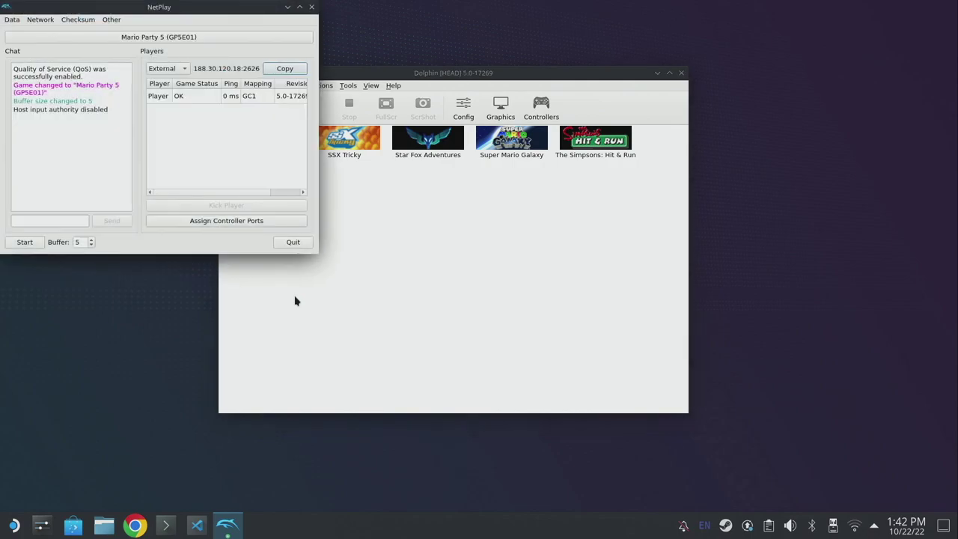
pyautogui.moveTo(180, 7); pyautogui.dragTo(493, 145)
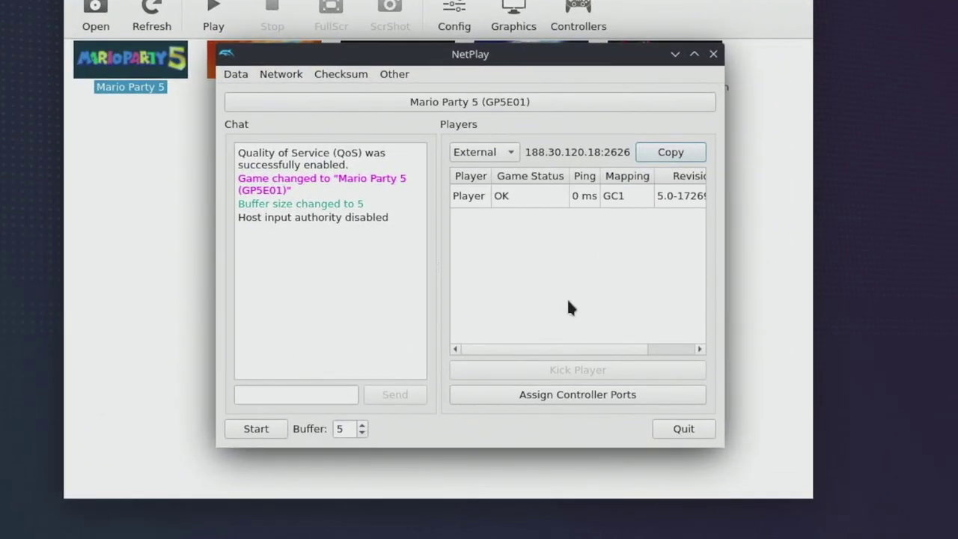
# Step: Review the controller port assignments of the NetPlay session, including the player choices for GC Port 2, and close them without changes
pyautogui.click(625, 398)
pyautogui.click(416, 207)
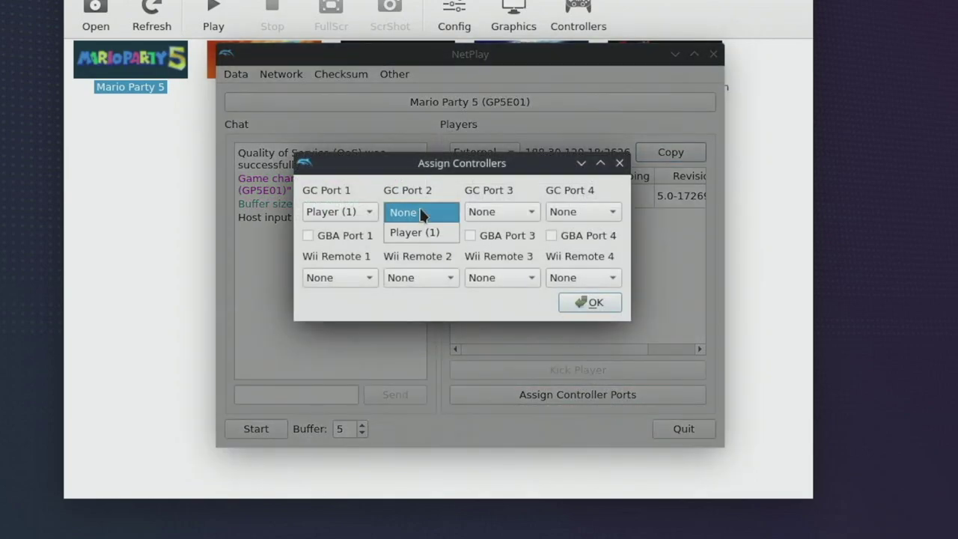
pyautogui.press('Escape')
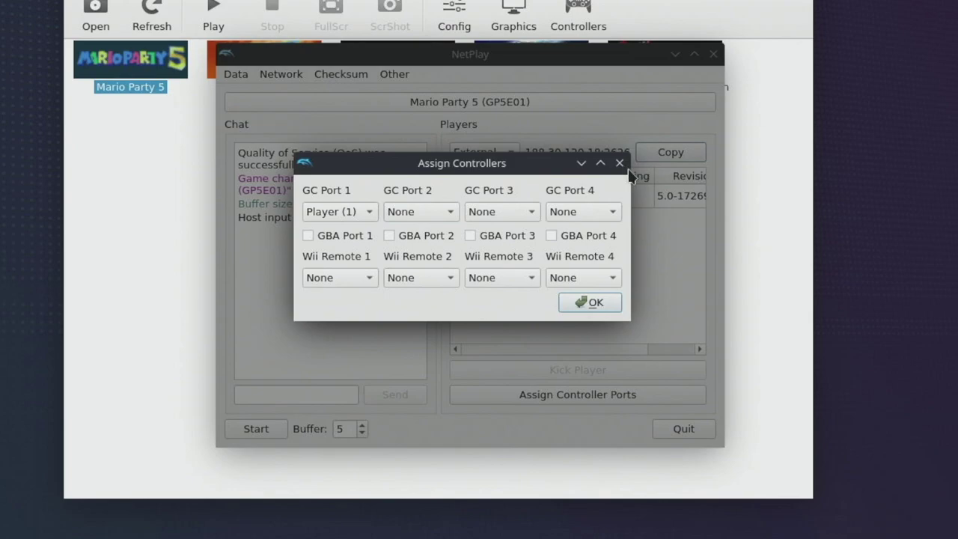
pyautogui.click(619, 162)
# Step: Start the hosted Mario Party 5 session, acknowledging the NKit disc image risks to continue
pyautogui.click(244, 435)
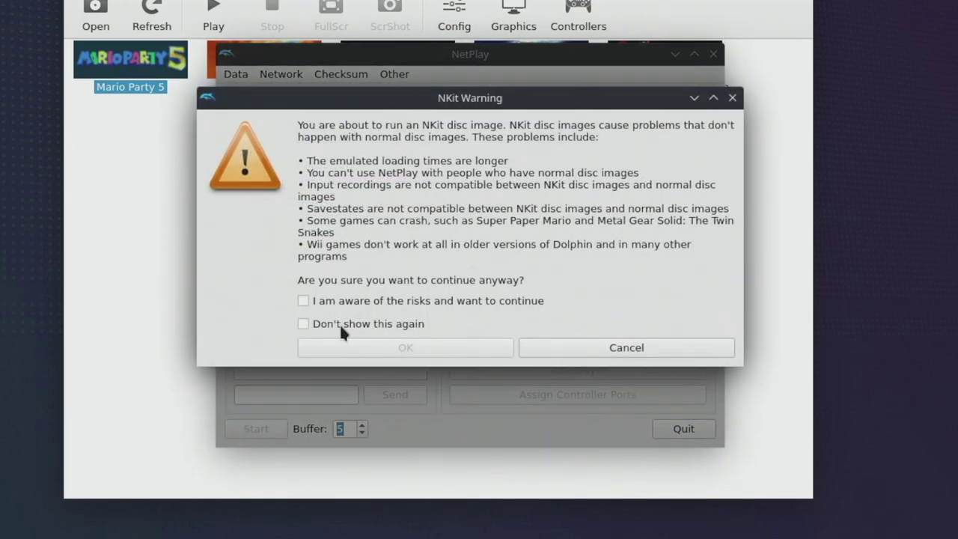
pyautogui.click(396, 302)
pyautogui.click(413, 340)
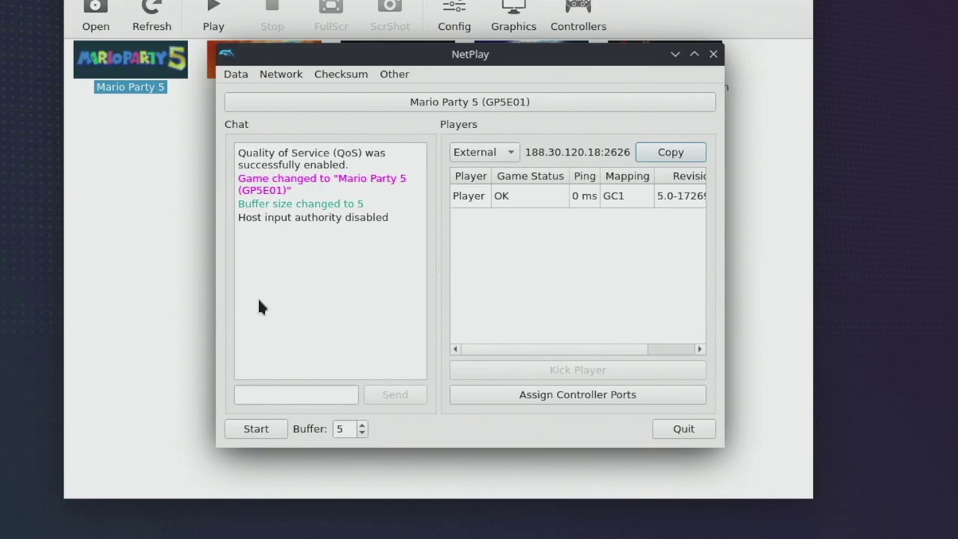
# Step: Look at the NetPlay session's network options and open the browser for existing NetPlay sessions
pyautogui.click(285, 75)
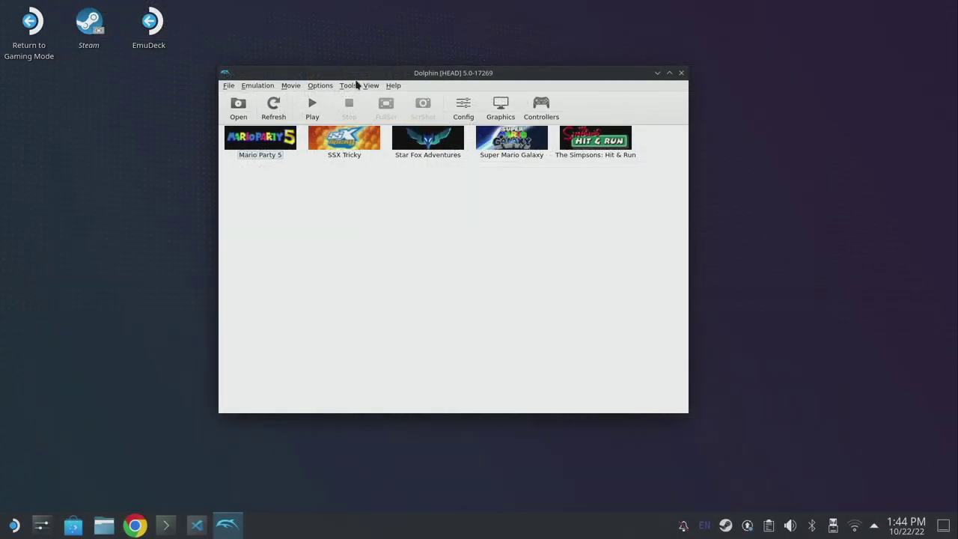
pyautogui.click(350, 87)
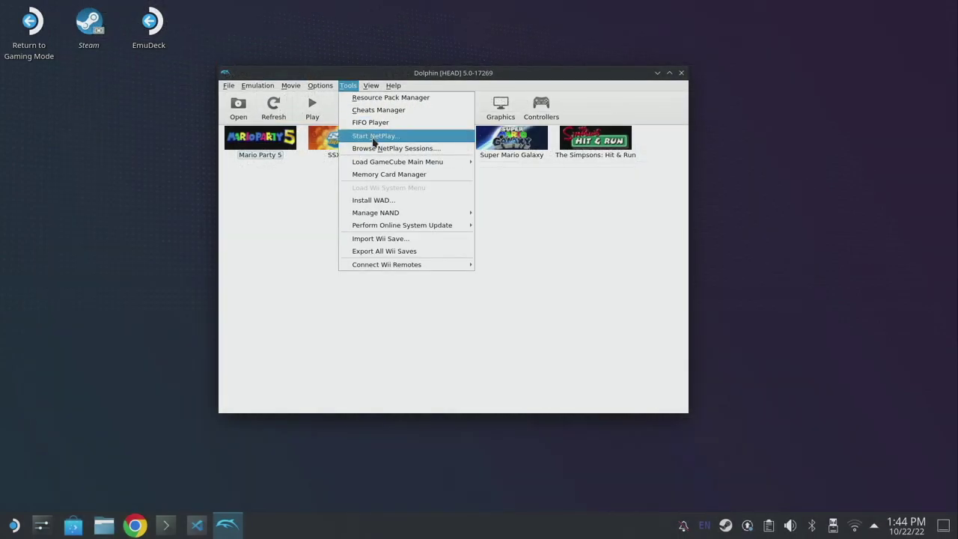
pyautogui.click(376, 148)
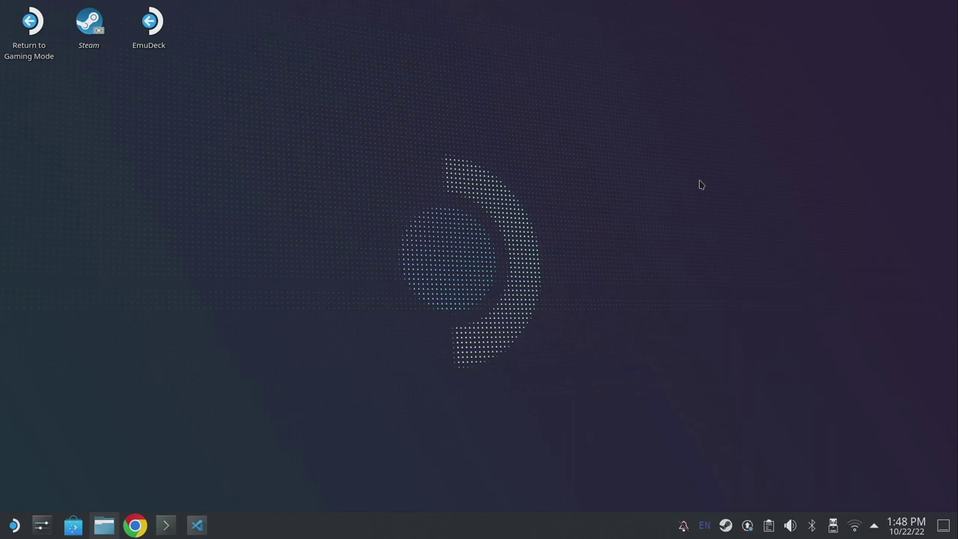
# Step: Check the Metroid Prime Trilogy ROM in the Emulation/roms/primehacks folder and close the file manager
pyautogui.click(95, 532)
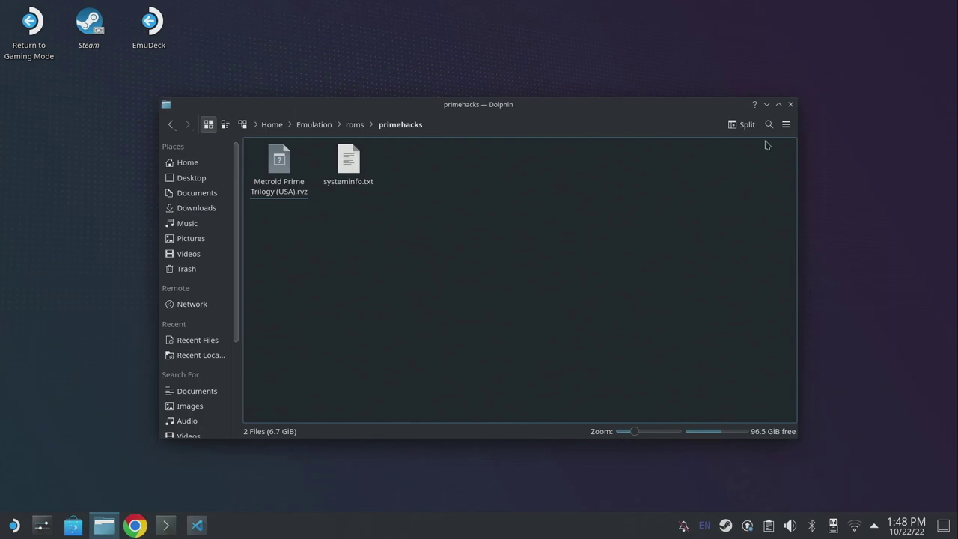
pyautogui.click(791, 105)
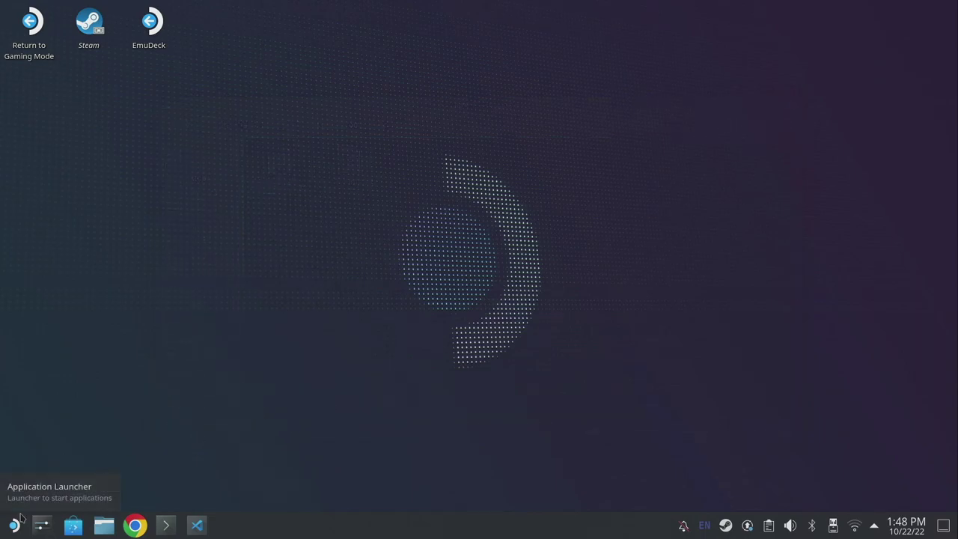
# Step: Launch the PrimeHack build of Dolphin Emulator from the full list of installed applications
pyautogui.click(16, 522)
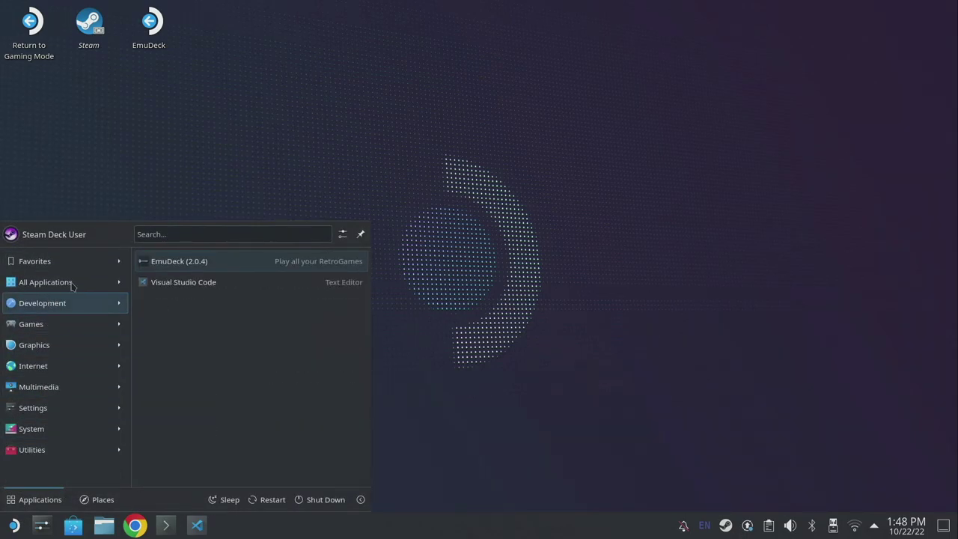
pyautogui.moveTo(74, 281)
pyautogui.scroll(-5, 266, 341)
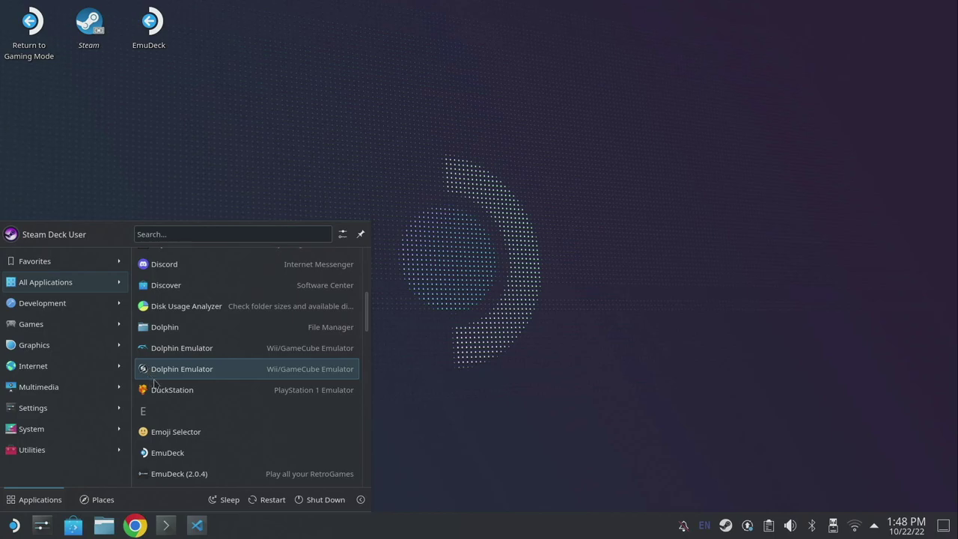
pyautogui.click(180, 371)
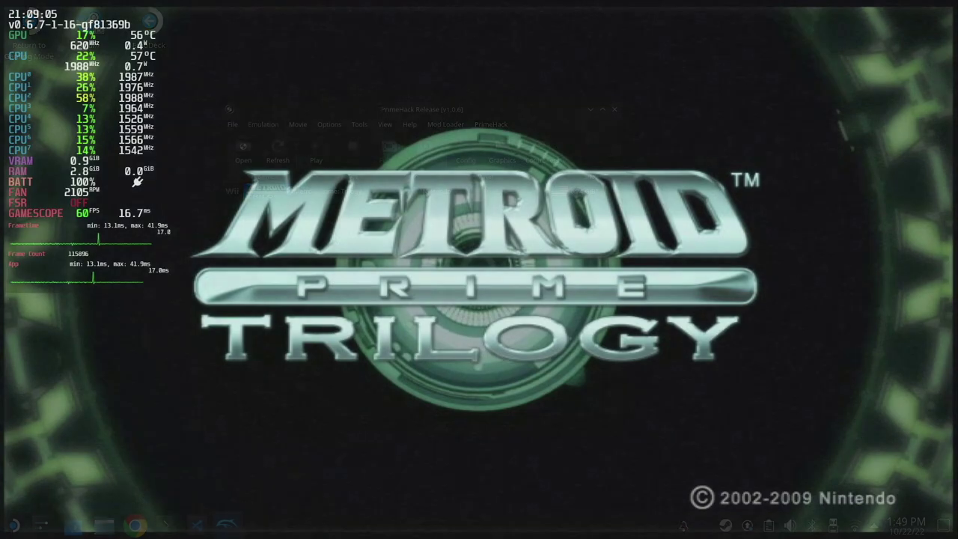
# Step: Advance Metroid Prime Trilogy past its title screen and the PrimeHack notice to the save slot selection
pyautogui.press('Return')
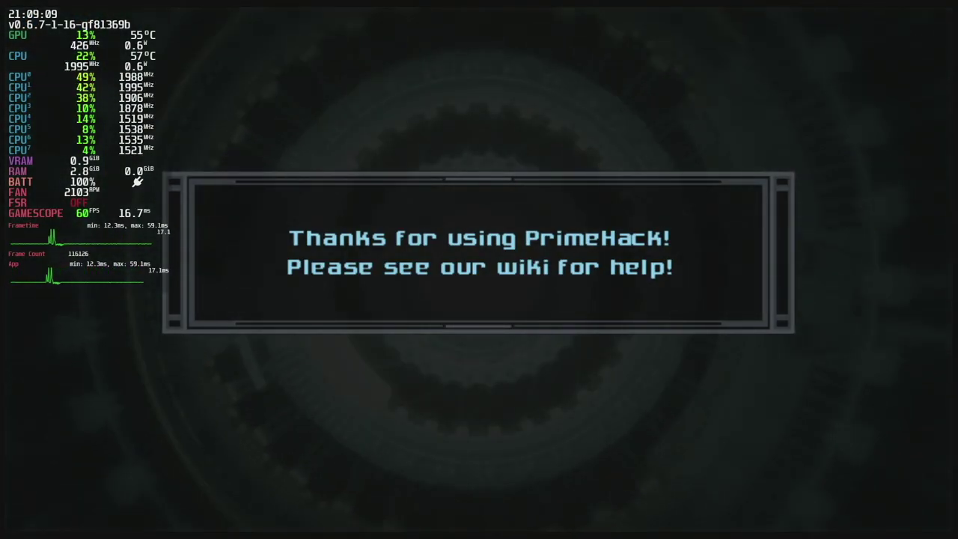
pyautogui.press('Return')
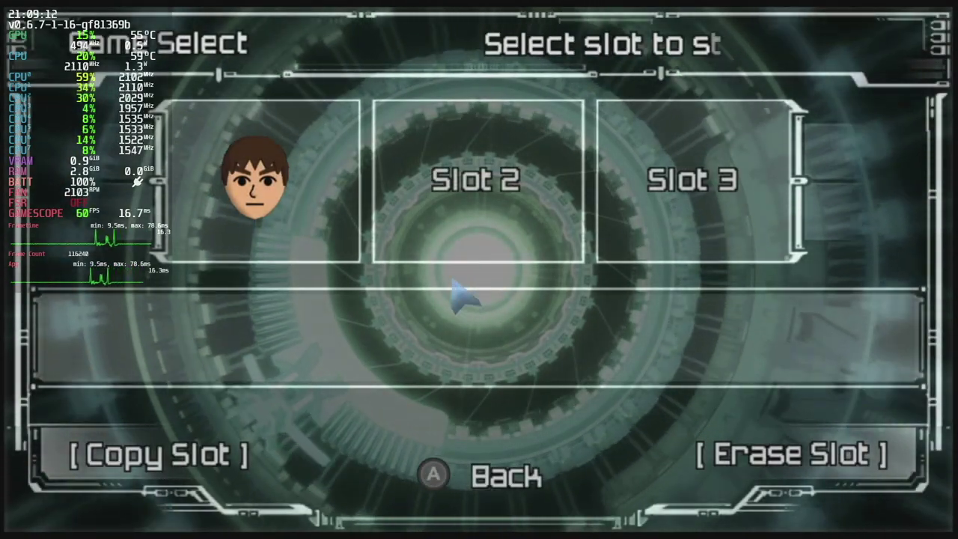